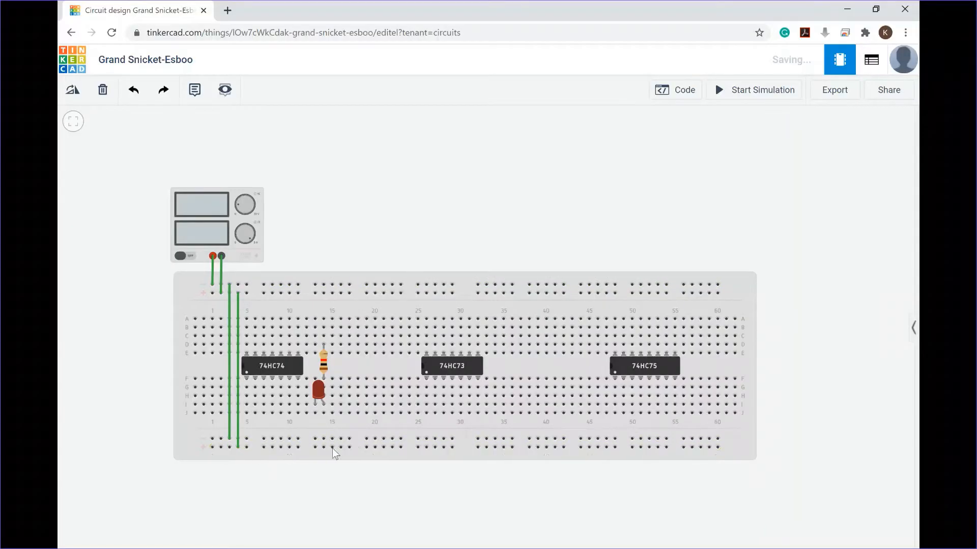
Step: Wire the 74HC74's VCC pin (pin 14) up to the top positive power rail
left_click(247, 353)
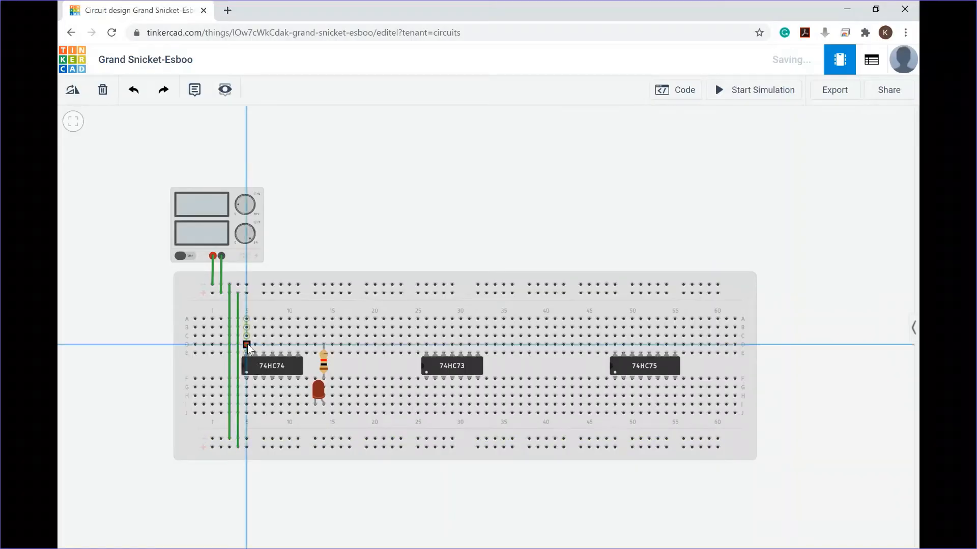
left_click(246, 285)
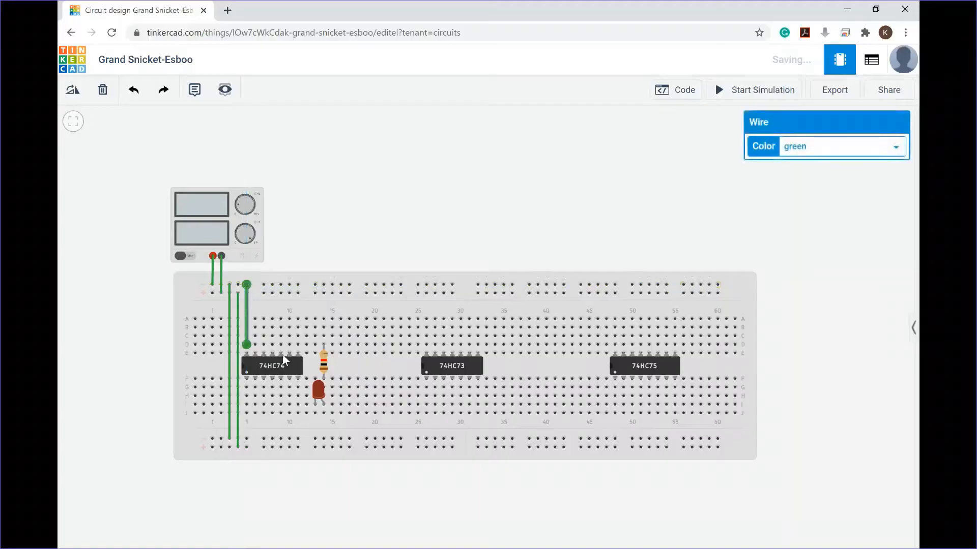
Step: Wire the 74HC74's GND pin (pin 7) down to the bottom ground rail
left_click(298, 388)
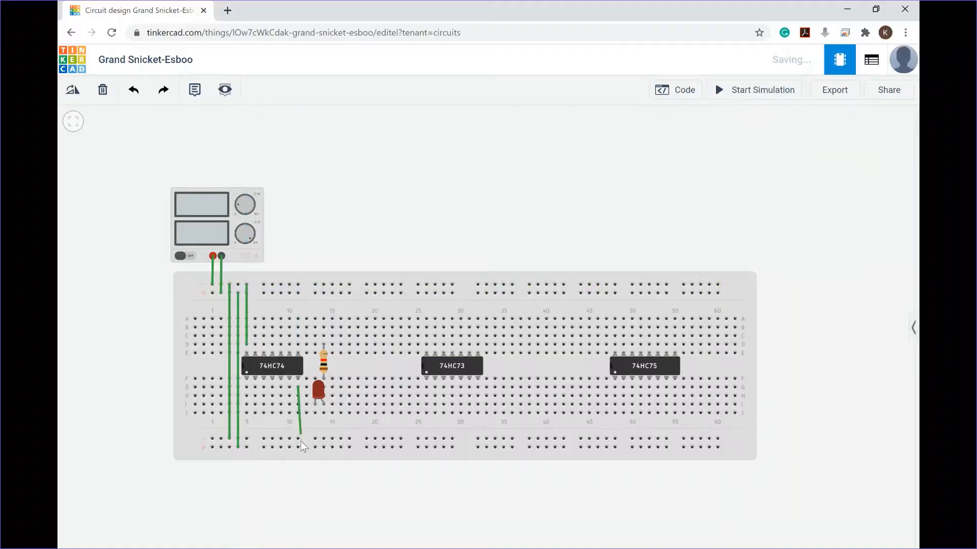
left_click(298, 447)
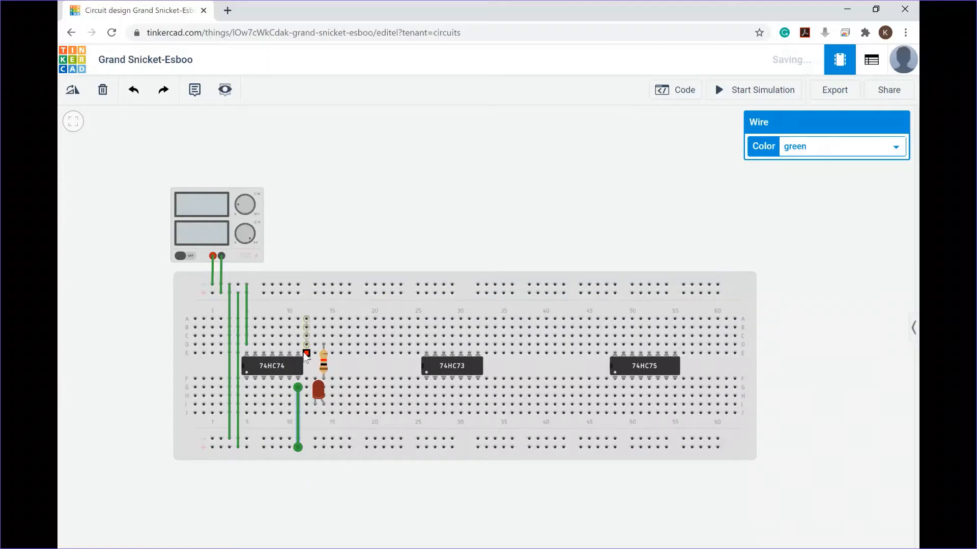
Step: Wire the 74HC74's 2CLR pin (pin 13) to the top positive power rail
left_click(254, 344)
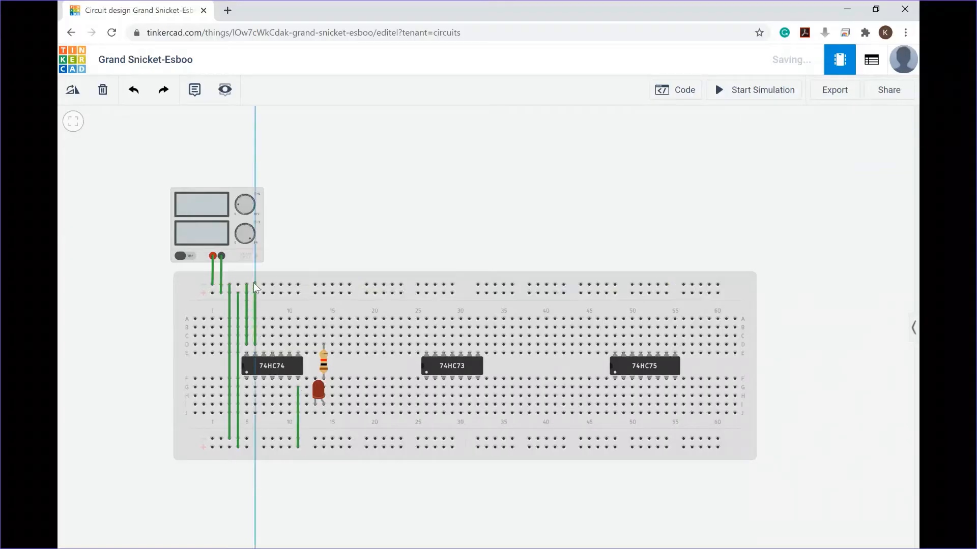
left_click(254, 285)
left_click(264, 285)
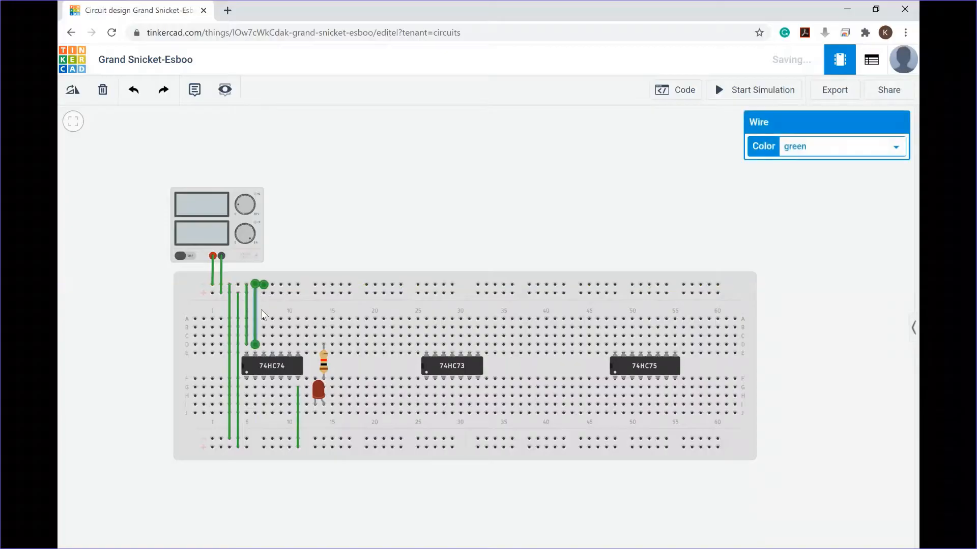
left_click(310, 245)
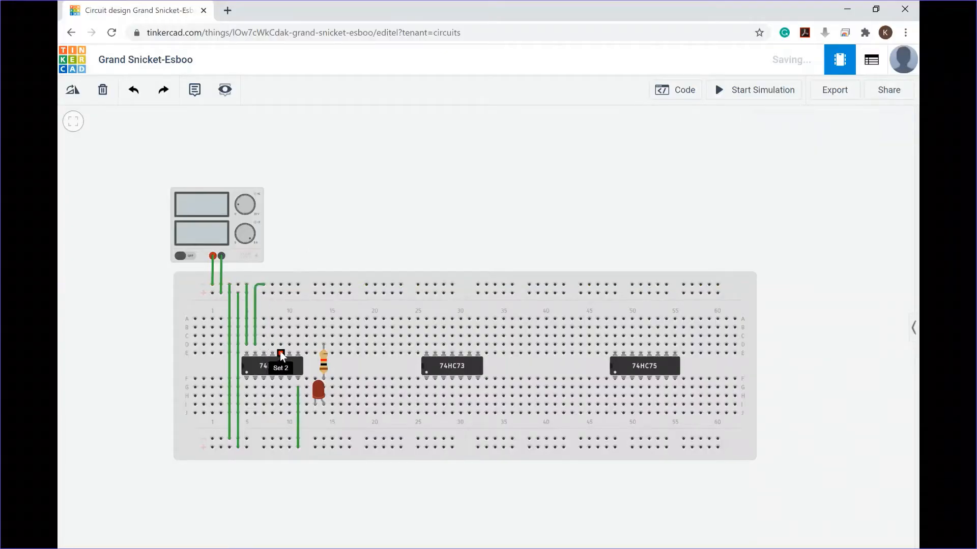
Step: Wire the 74HC74's 2PRE pin (pin 10) to the top positive power rail
left_click(281, 319)
left_click(282, 285)
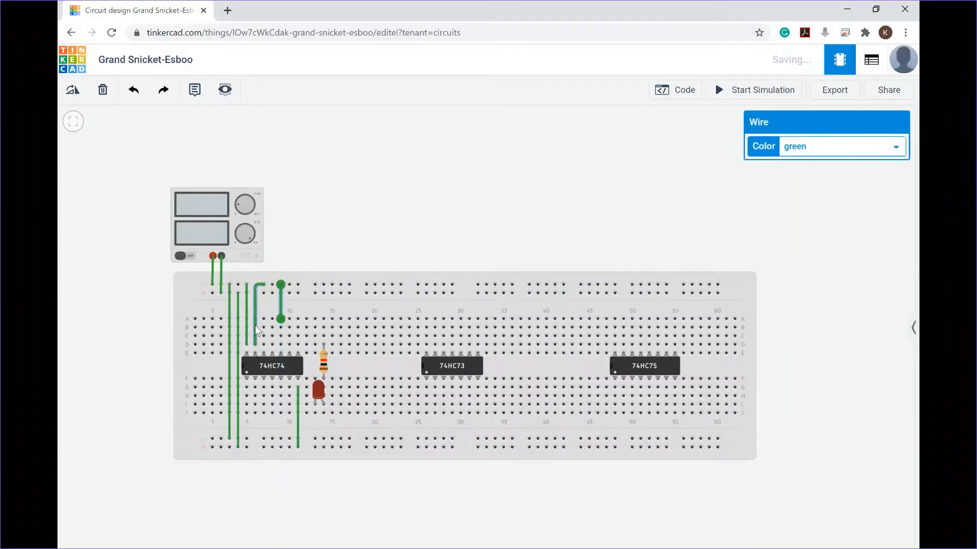
left_click(311, 248)
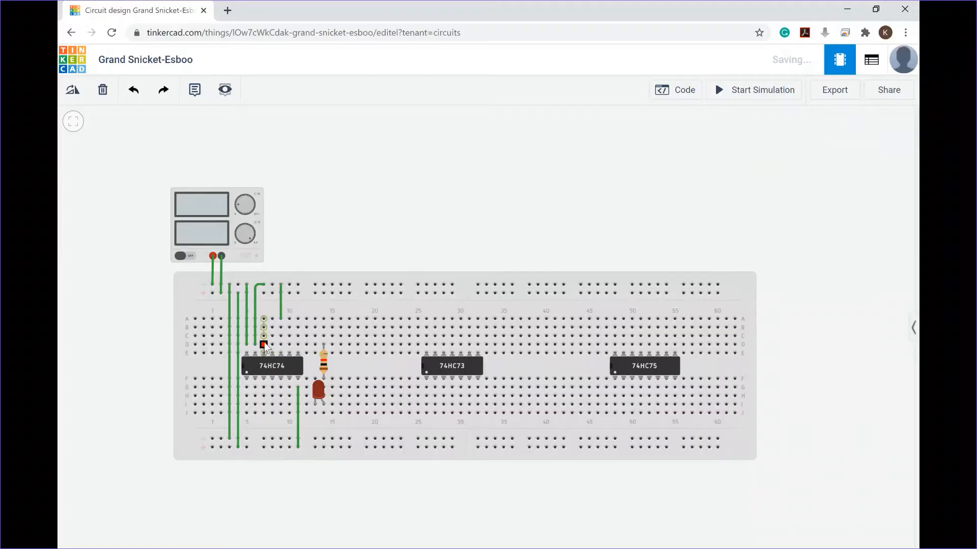
Step: Wire the 74HC74's 2Q output to the resistor's top lead and the LED's cathode to the bottom ground rail
left_click(289, 336)
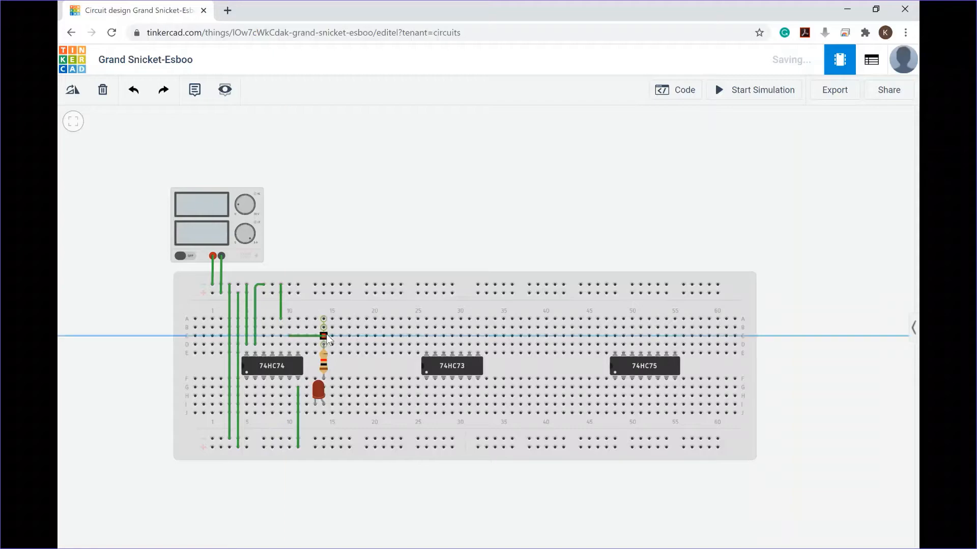
left_click(324, 335)
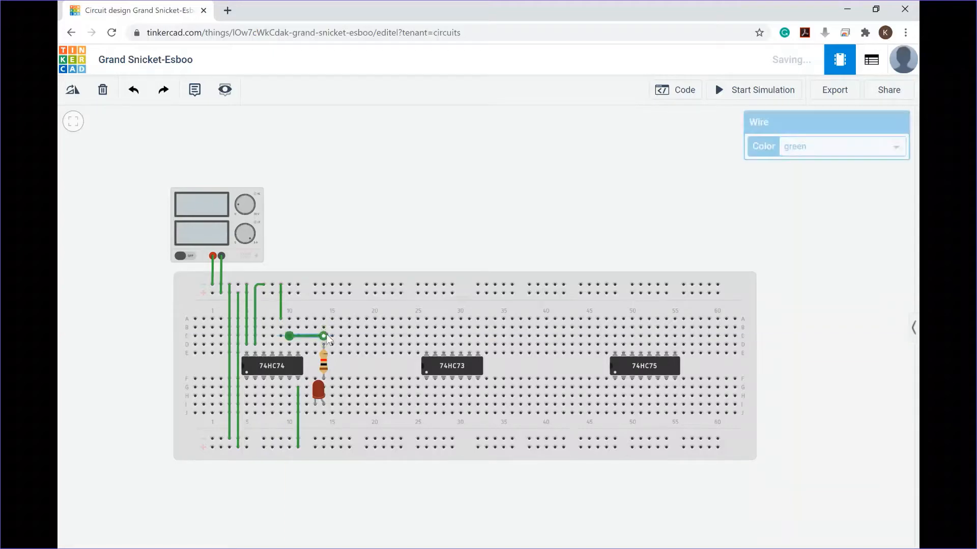
left_click(314, 414)
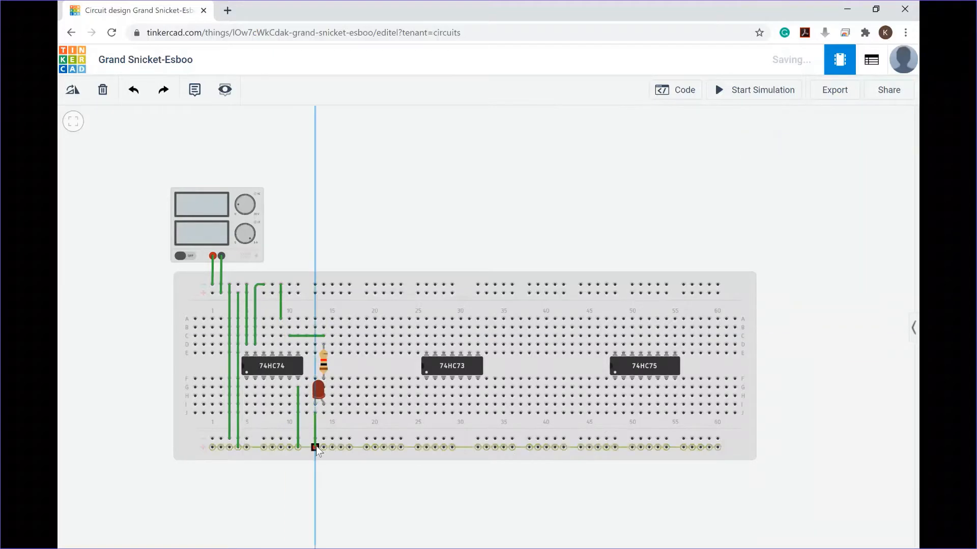
left_click(316, 447)
left_click(360, 248)
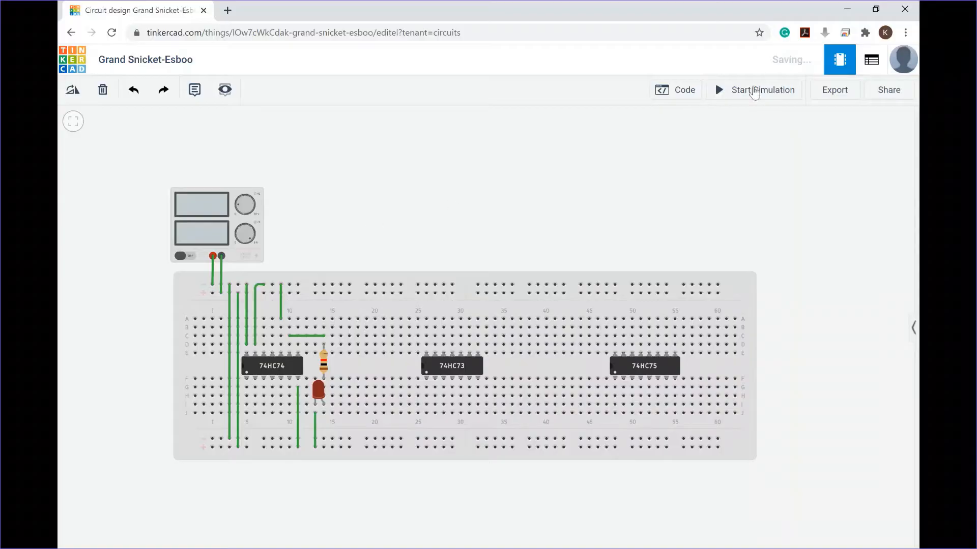
Step: Search the components for "switch" and place a Slideswitch on the breadboard around column 18
left_click(913, 328)
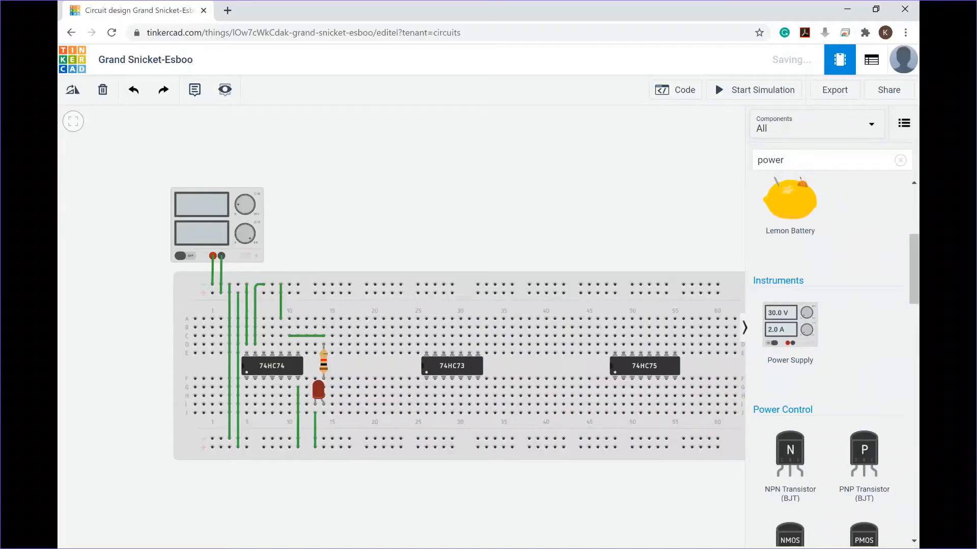
double_click(770, 159)
type("switc")
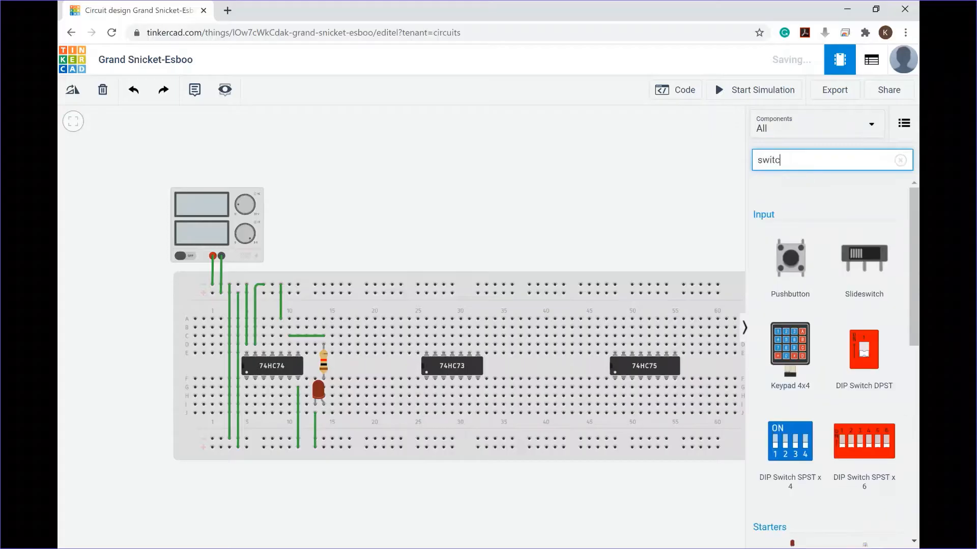
type("h")
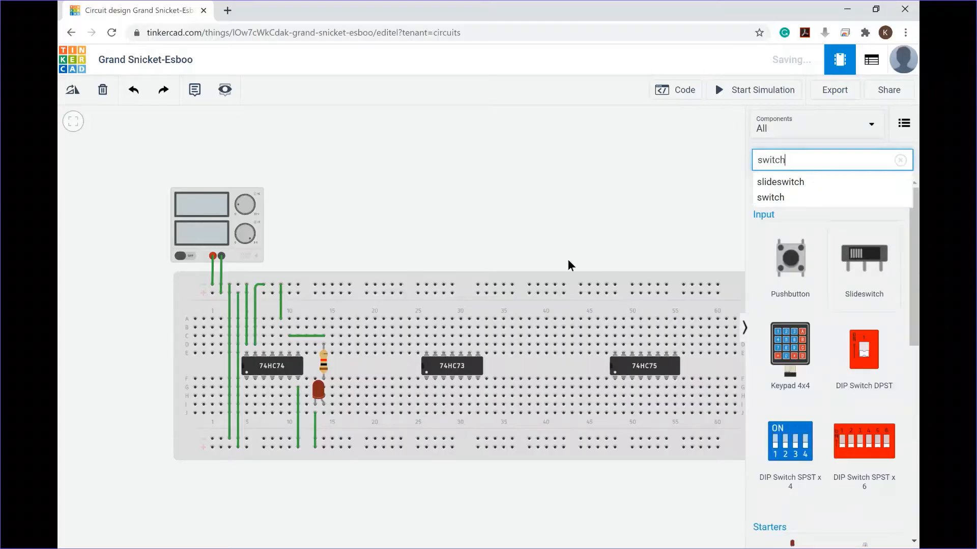
left_click(480, 275)
left_click_drag(481, 266, 359, 340)
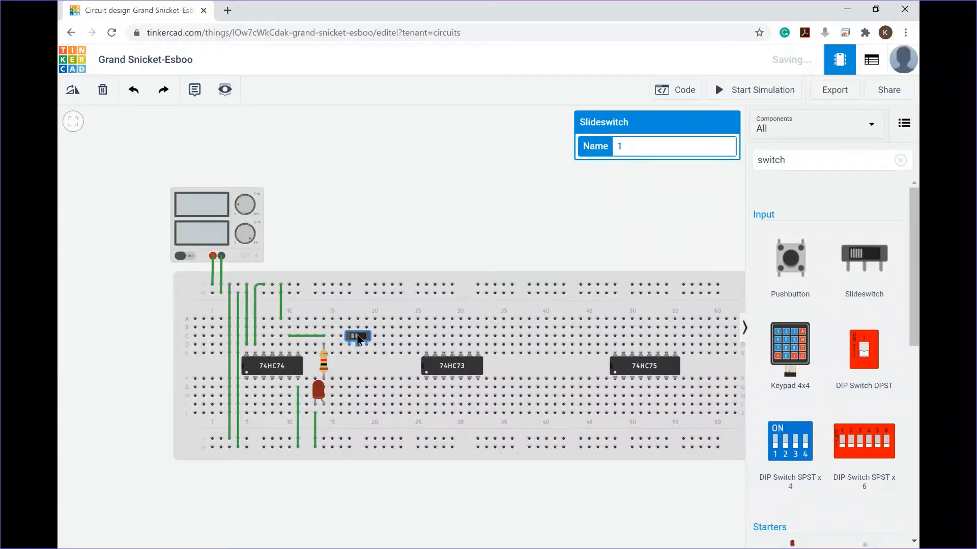
left_click_drag(360, 340, 358, 332)
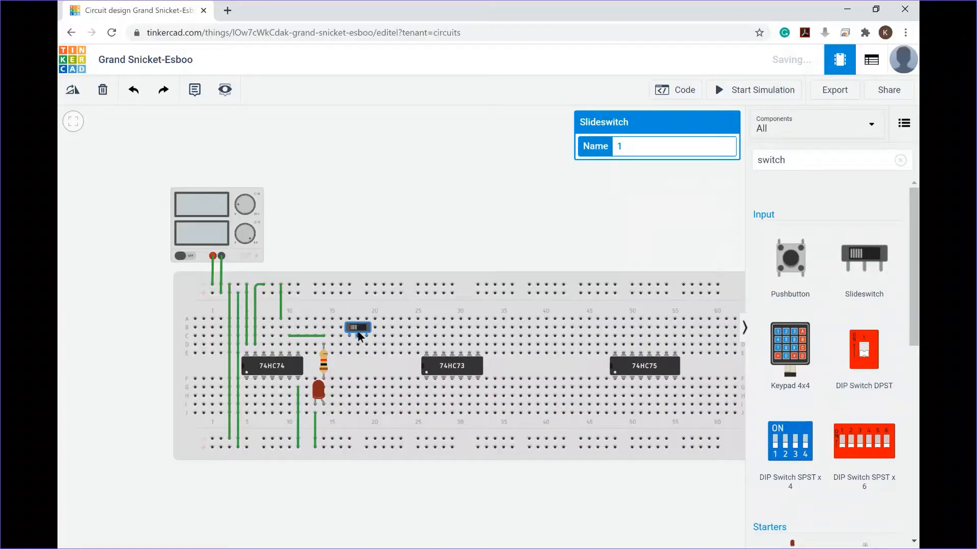
Step: Wire the 74HC74's 2CLK pin (pin 11) to the slideswitch's middle terminal
left_click(271, 345)
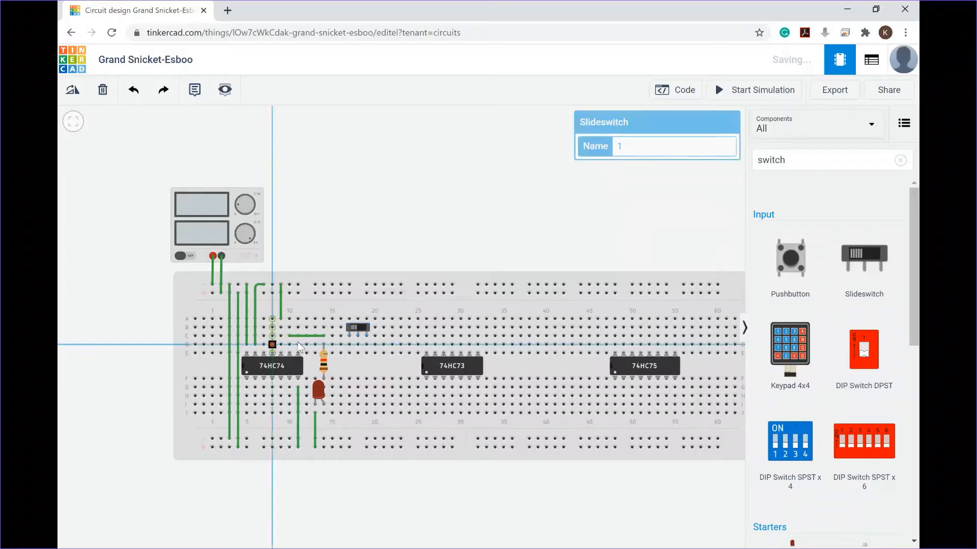
left_click(358, 336)
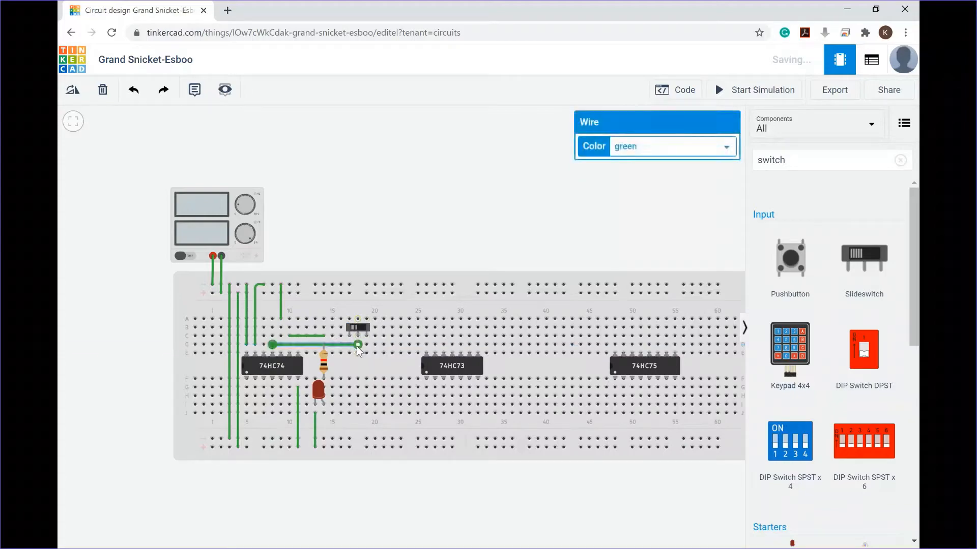
Step: Connect the slideswitch's outer terminals to the positive and ground rows of the top power rail
left_click(351, 320)
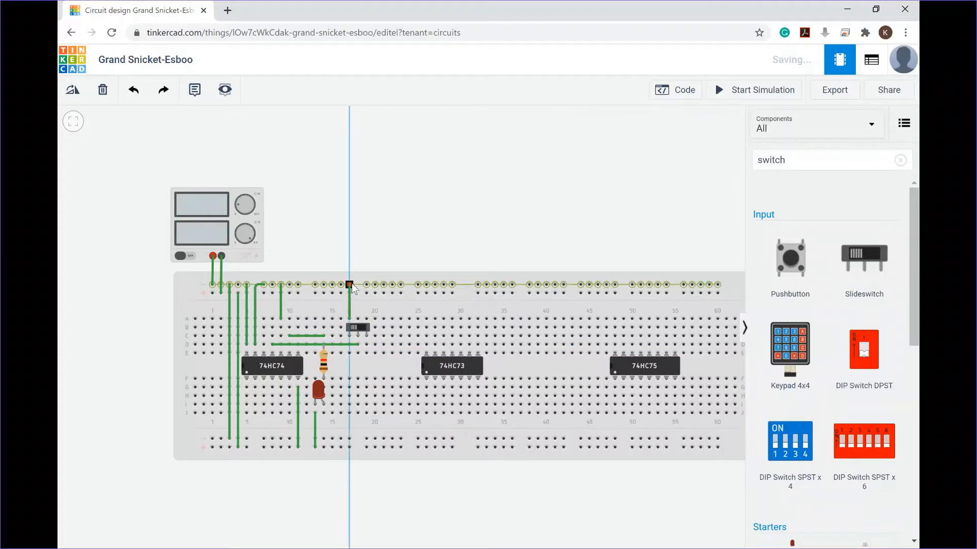
left_click(350, 284)
left_click(366, 319)
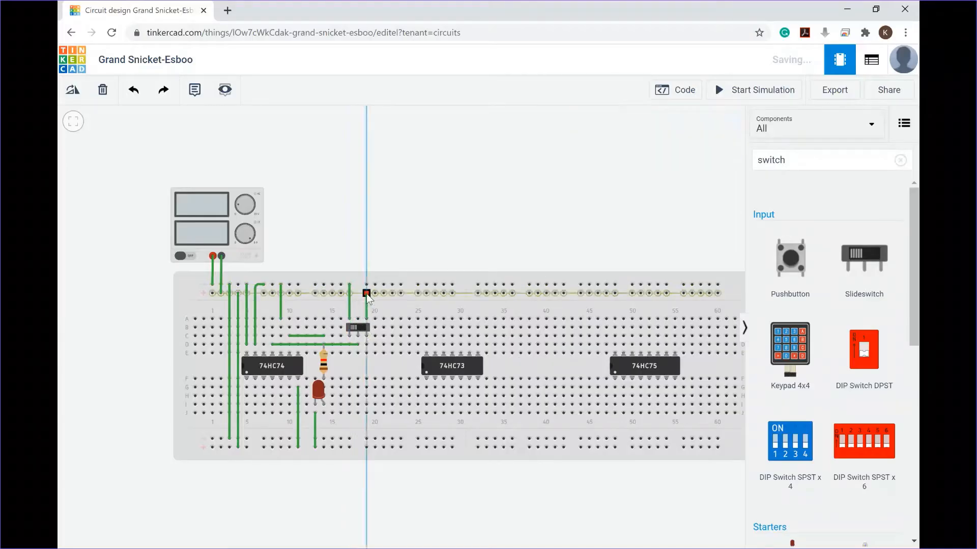
left_click(365, 294)
Step: Start the simulation and toggle the slideswitch back and forth to test the clock input
left_click(355, 328)
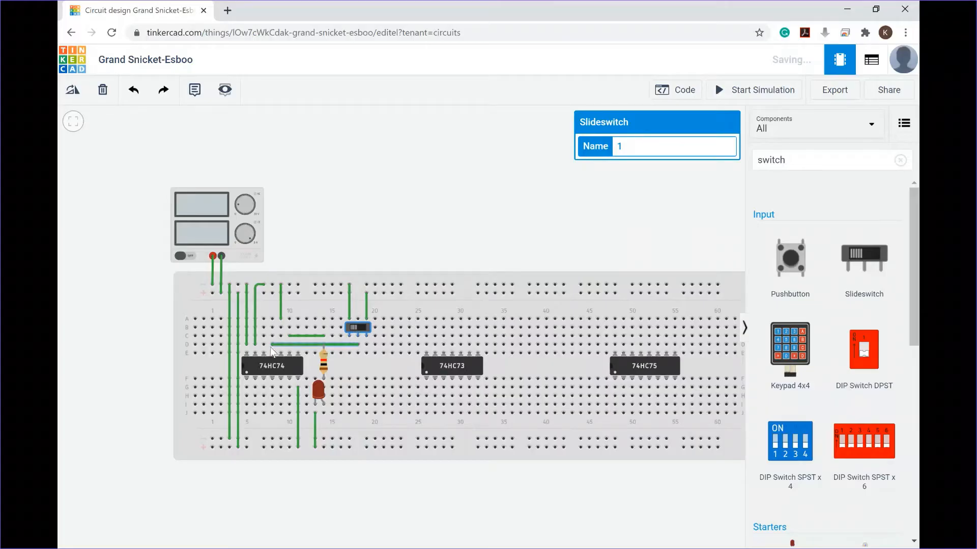
left_click_drag(356, 328, 364, 329)
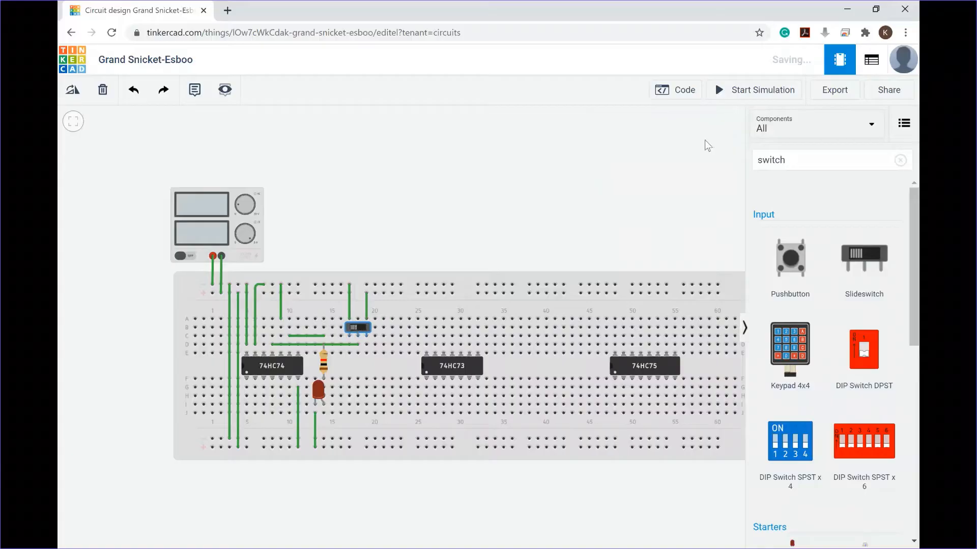
left_click(752, 90)
left_click(363, 328)
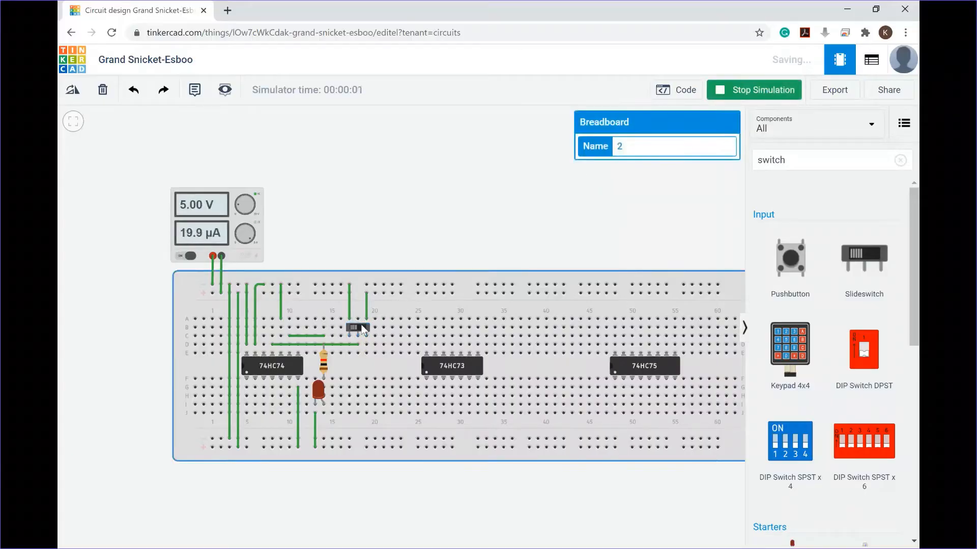
left_click(362, 328)
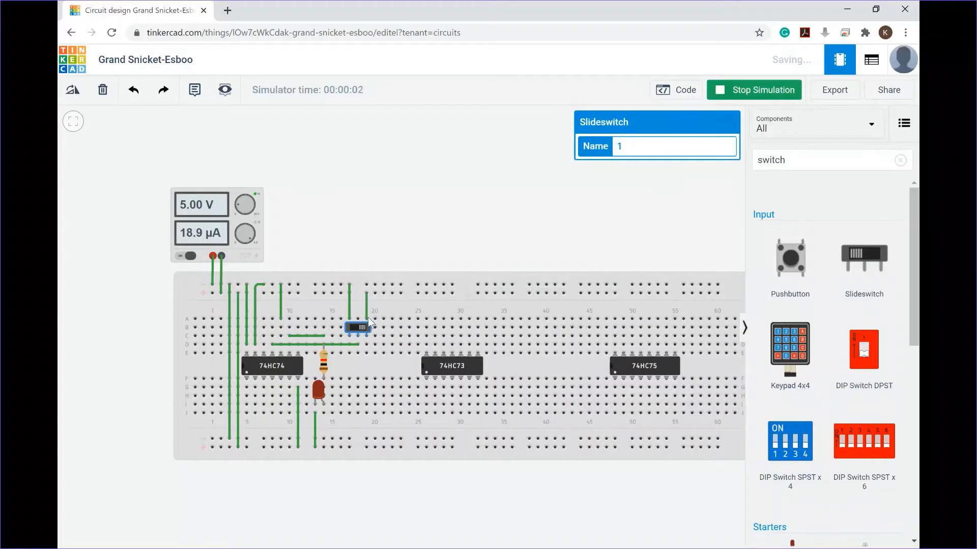
left_click(366, 329)
left_click(360, 328)
left_click(358, 328)
Step: Switch to Adobe Acrobat's Lab Handbook.pdf and sketch the slideswitch wiring and its 5 V / 0 V levels below the chip table
key("alt+Tab")
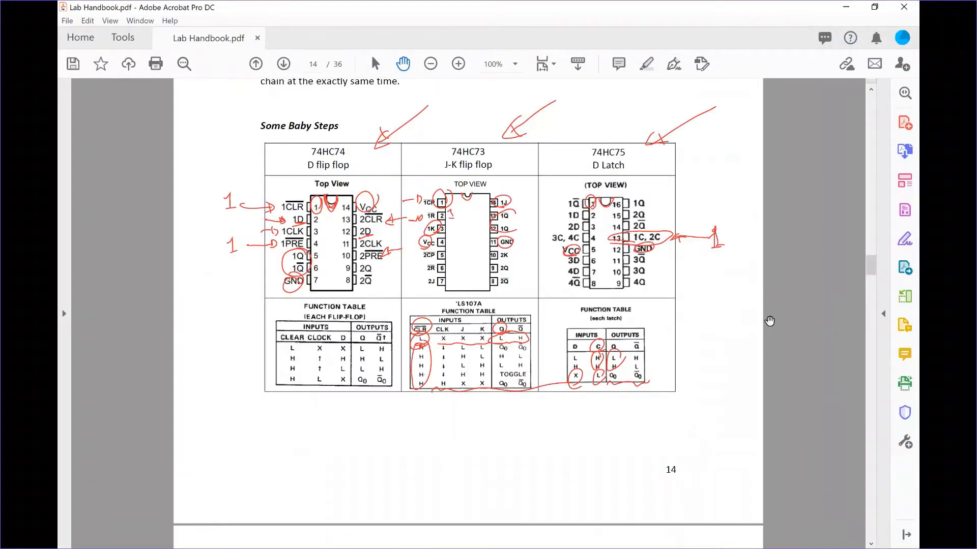
left_click_drag(529, 438, 603, 460)
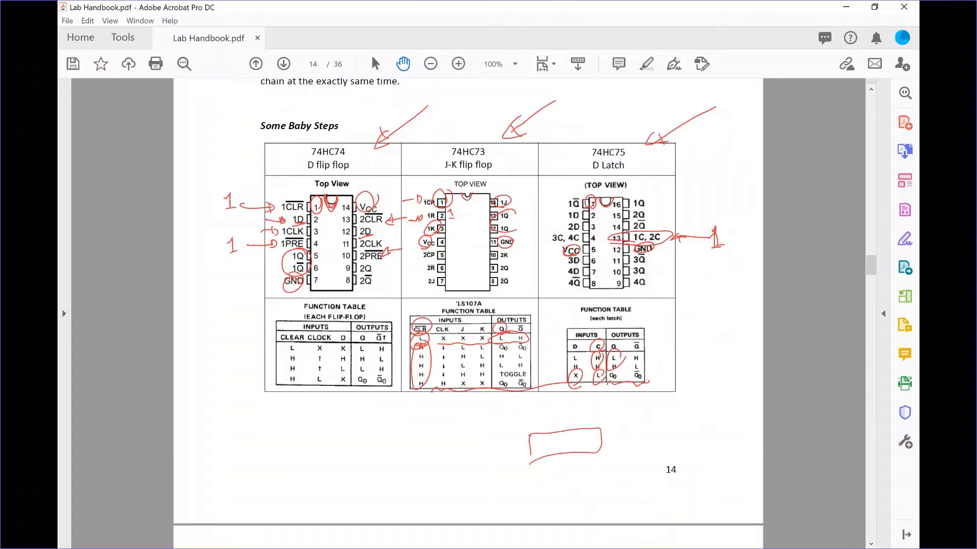
left_click_drag(543, 456, 546, 478)
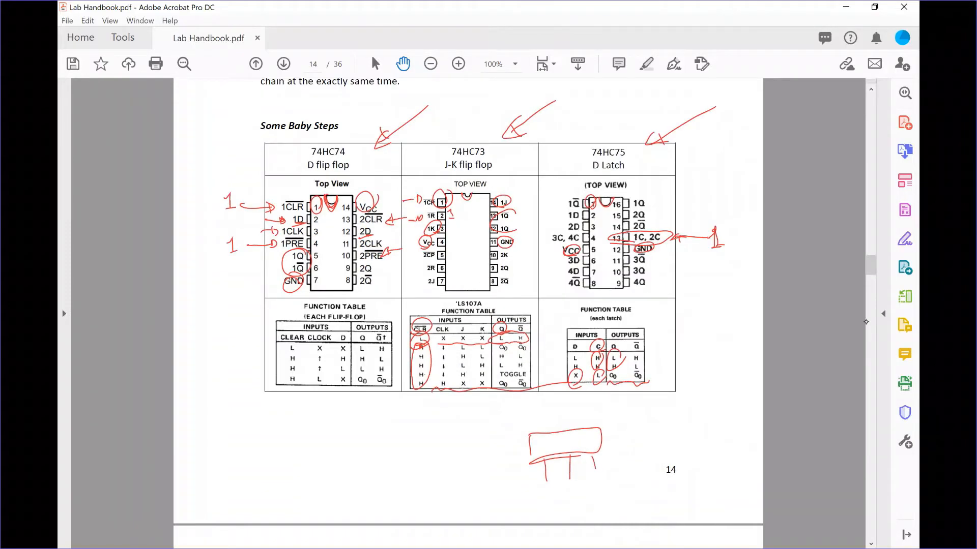
mouse_move(530, 433)
left_mouse_down()
mouse_move(565, 447)
mouse_move(539, 453)
mouse_move(562, 442)
left_mouse_up()
left_click_drag(524, 402, 518, 415)
left_click_drag(533, 396, 530, 415)
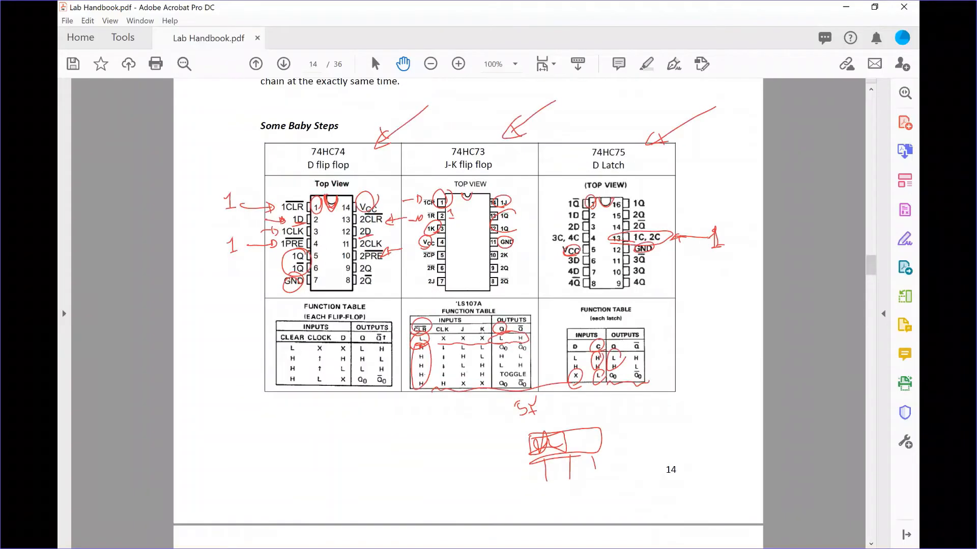
left_click_drag(624, 410, 662, 407)
mouse_move(568, 440)
left_mouse_down()
mouse_move(596, 435)
mouse_move(586, 410)
mouse_move(598, 401)
left_mouse_up()
mouse_move(660, 409)
left_mouse_down()
mouse_move(662, 450)
mouse_move(707, 440)
left_mouse_up()
left_click_drag(650, 420, 670, 418)
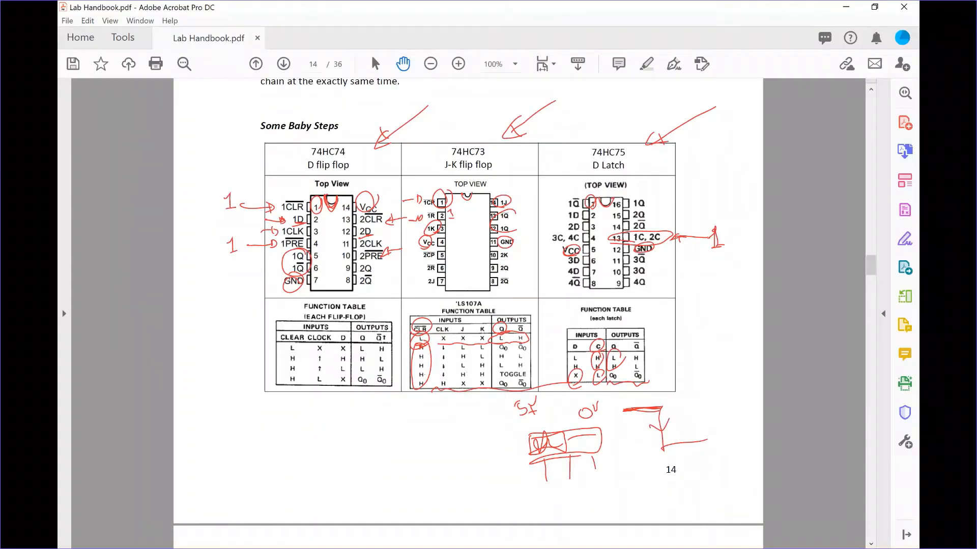
mouse_move(454, 334)
left_mouse_down()
mouse_move(456, 365)
mouse_move(430, 358)
left_mouse_up()
left_click_drag(326, 337, 309, 398)
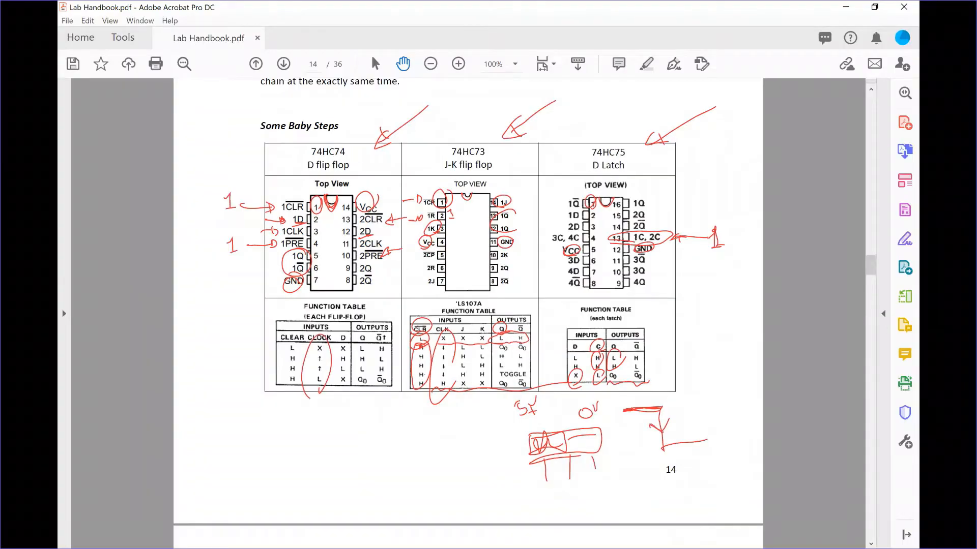
left_click_drag(657, 429, 667, 419)
left_click_drag(694, 333, 698, 351)
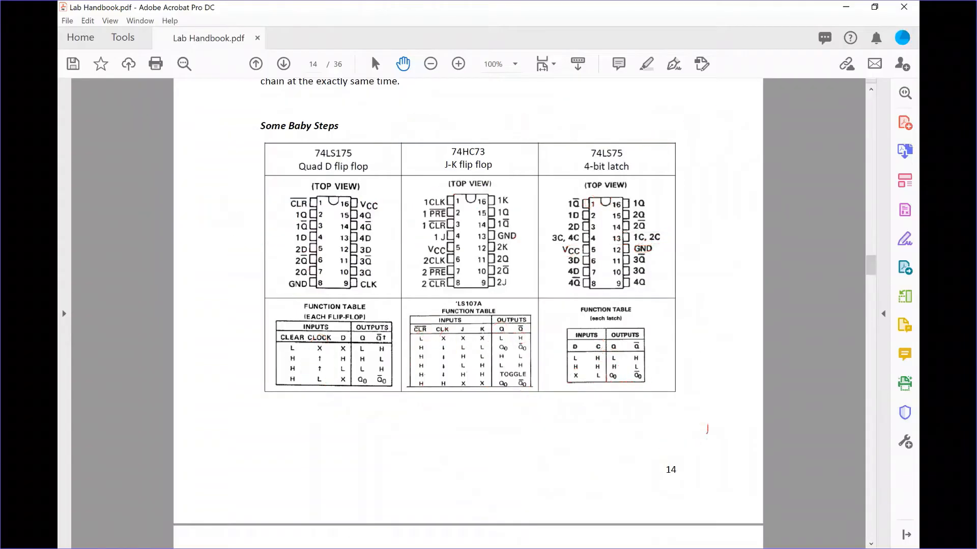
left_click_drag(707, 433, 729, 386)
left_click_drag(701, 423, 721, 416)
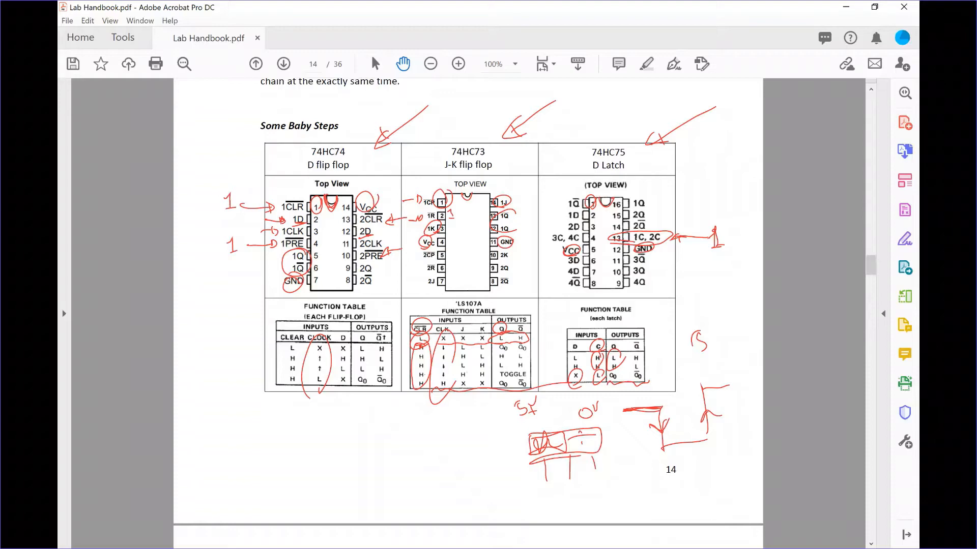
mouse_move(563, 441)
left_mouse_down()
mouse_move(607, 432)
mouse_move(600, 442)
left_mouse_up()
mouse_move(570, 472)
left_mouse_down()
mouse_move(602, 468)
mouse_move(564, 474)
left_mouse_up()
mouse_move(371, 441)
left_mouse_down()
mouse_move(463, 430)
mouse_move(492, 404)
mouse_move(529, 442)
left_mouse_up()
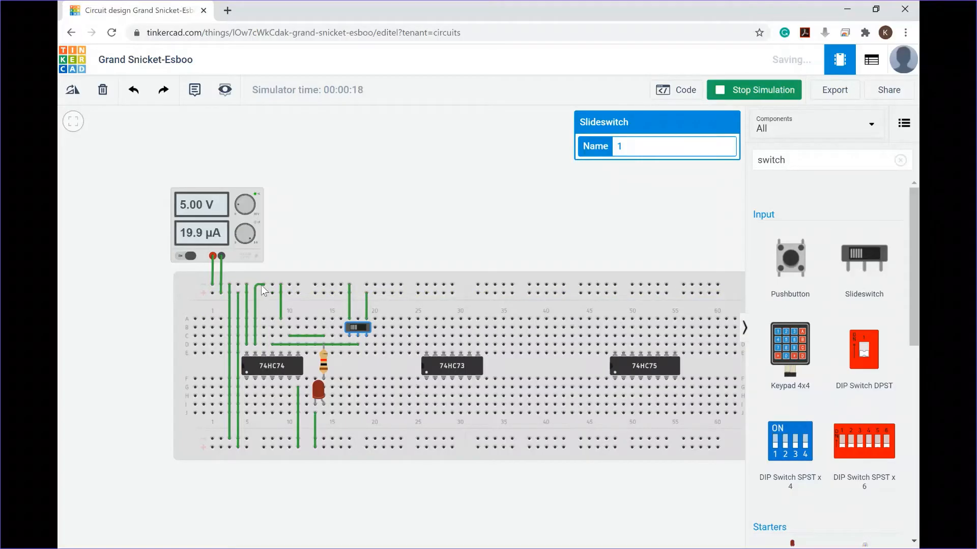
Step: Stop the simulation and wire the 74HC74's 2D pin (pin 12) to the lower row of the top power rail
left_click(720, 89)
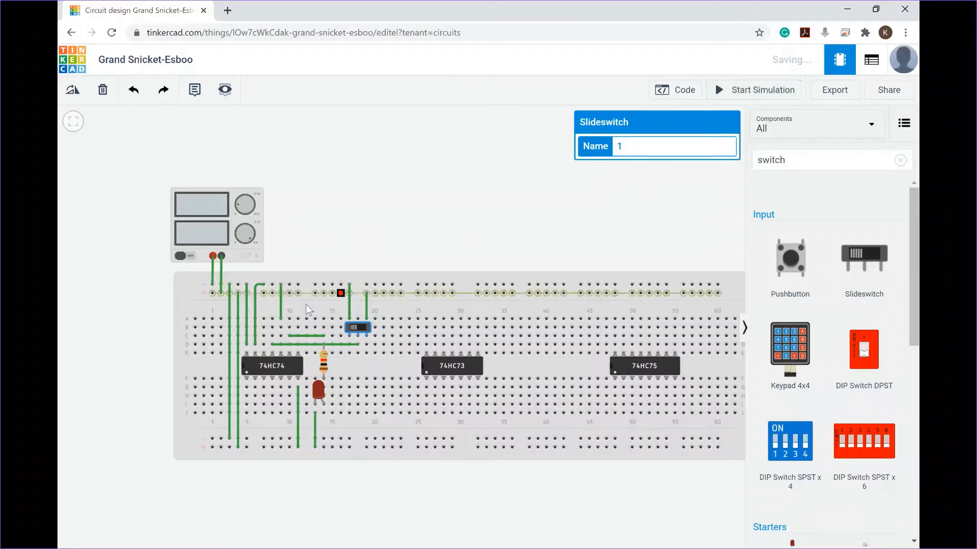
left_click(263, 318)
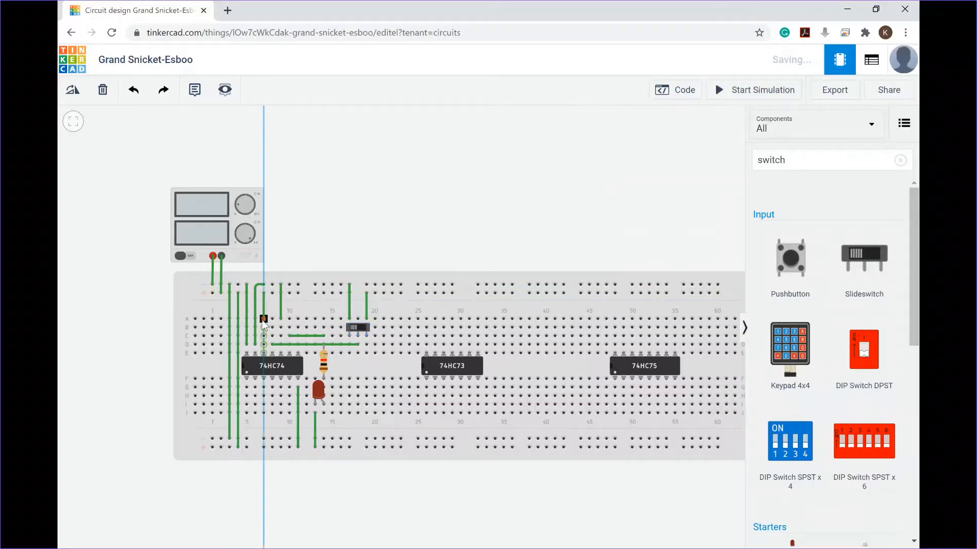
left_click(263, 293)
left_click(382, 224)
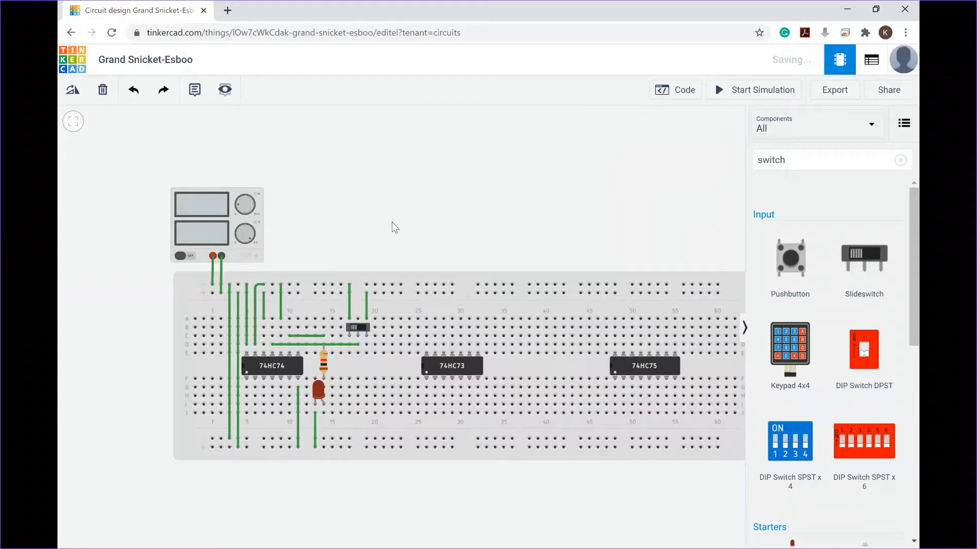
Step: Run the simulation, toggle the slideswitch several times, and stop the simulation
left_click(737, 96)
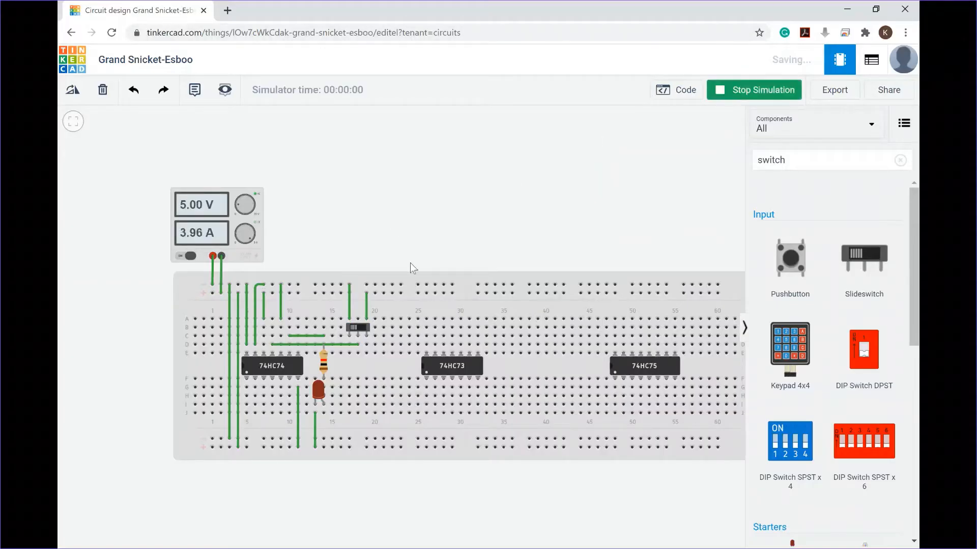
left_click(358, 326)
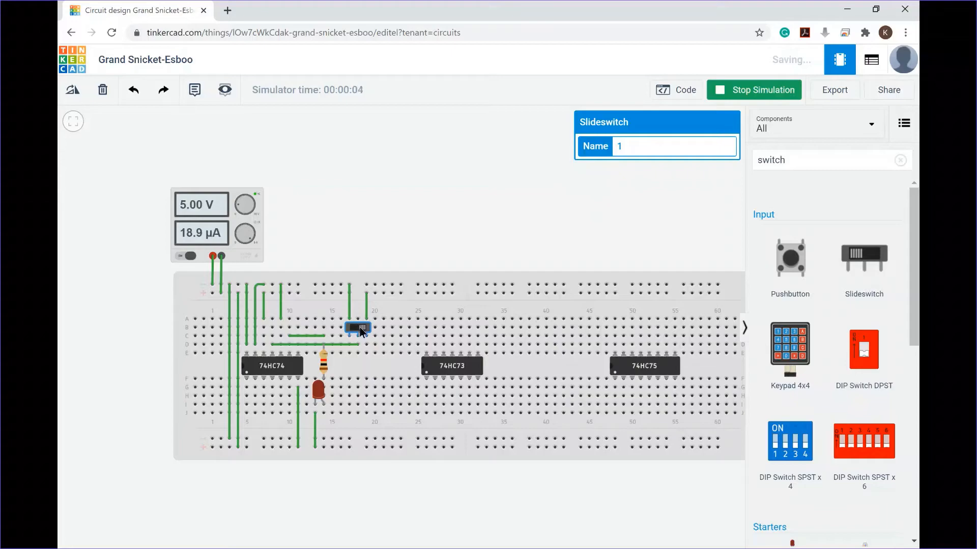
left_click(356, 329)
left_click(358, 329)
left_click(358, 328)
left_click(361, 329)
left_click(754, 89)
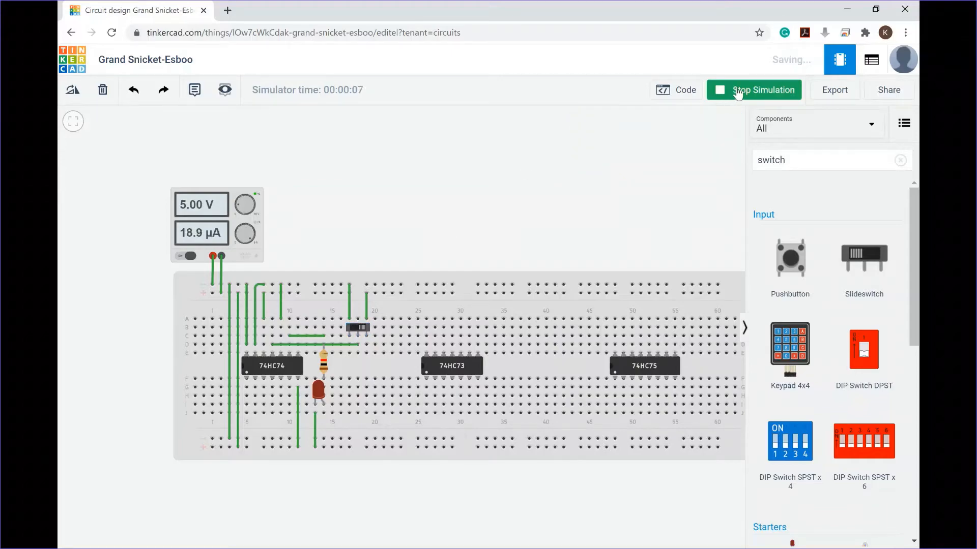
Step: Replace the 2D pin's wire with one running to the upper row of the top power rail
left_click(263, 311)
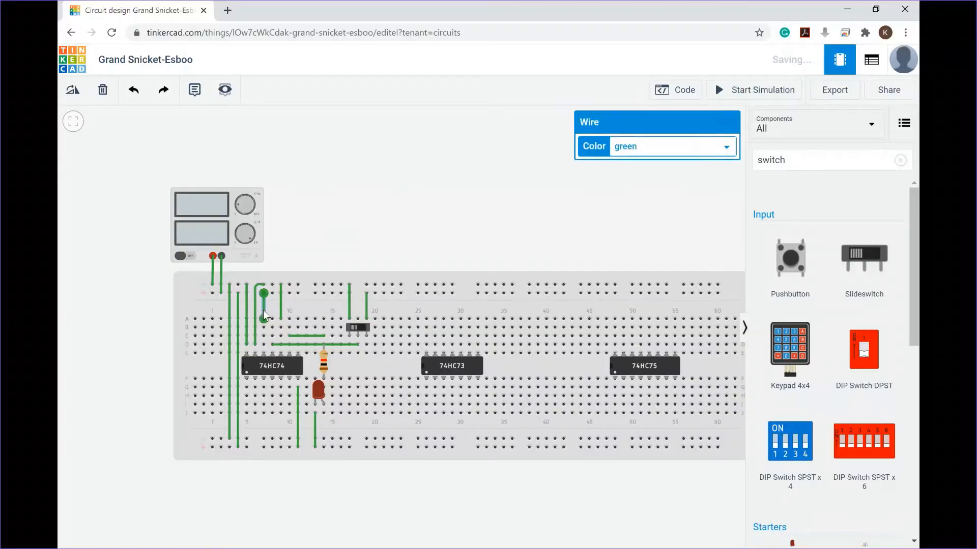
key("Delete")
left_click(263, 318)
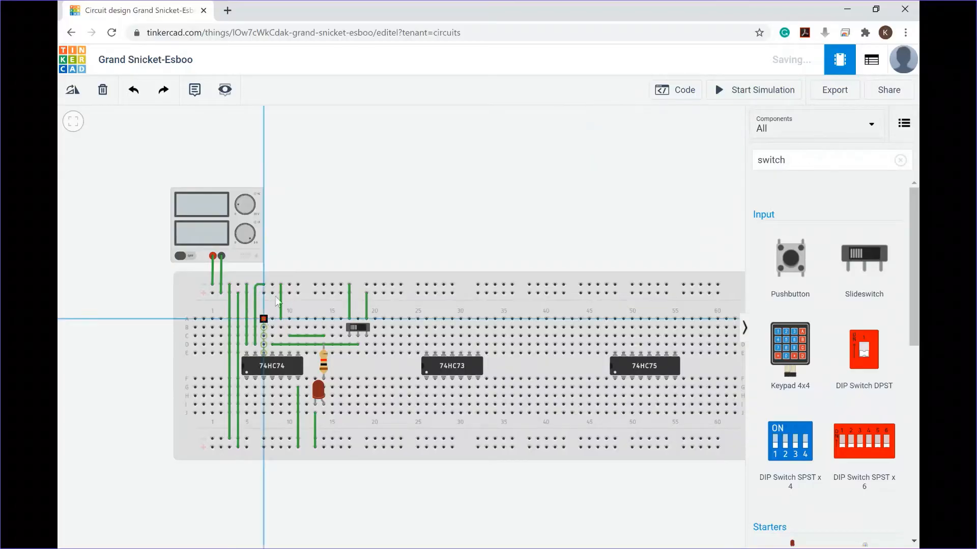
left_click(271, 284)
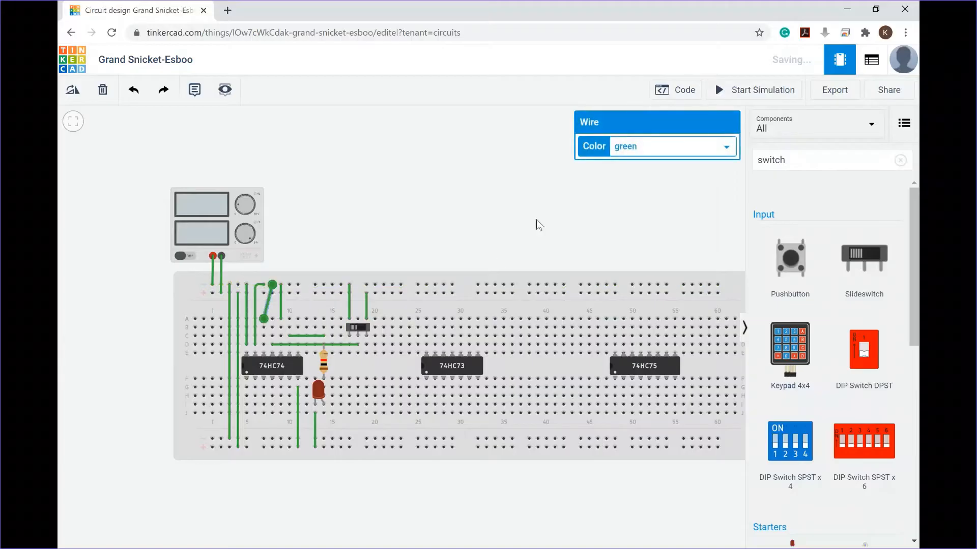
Step: Run the simulation, toggle the slideswitch, and delete the 2D pin's rail wire
left_click(756, 90)
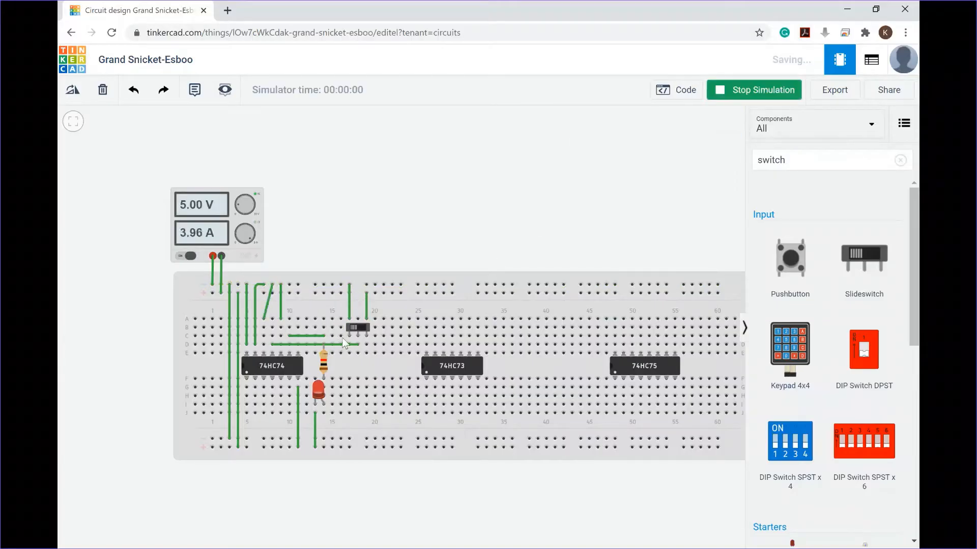
left_click(358, 328)
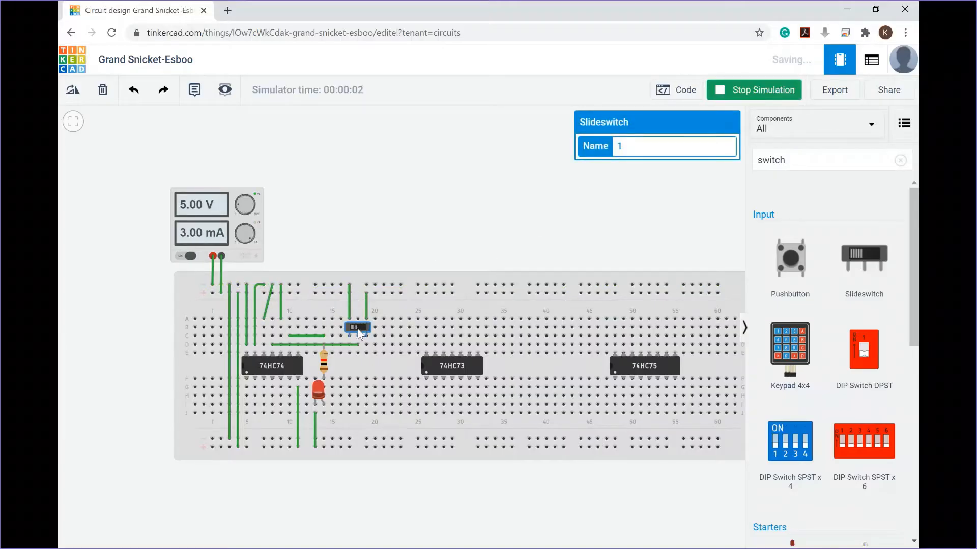
left_click(267, 307)
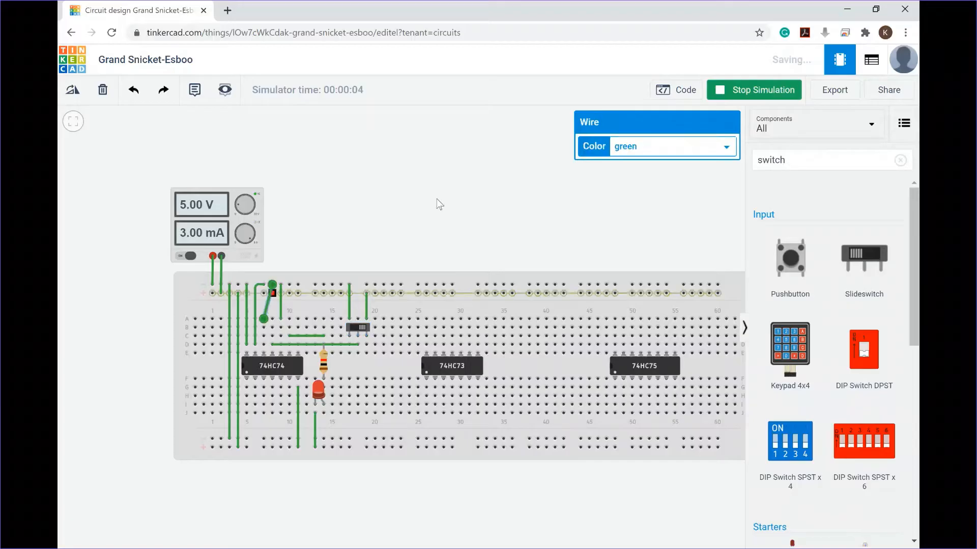
key("Delete")
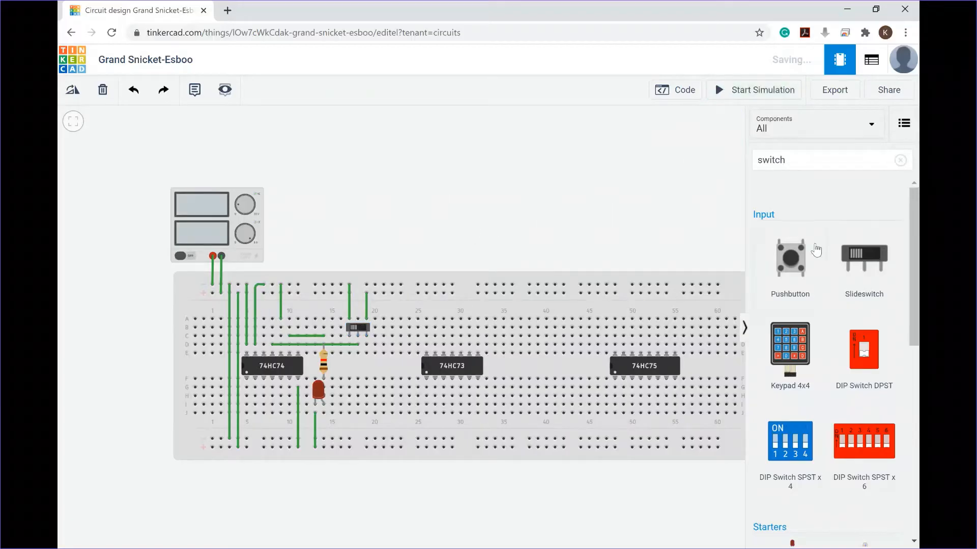
Step: Add a second slideswitch near column 21 and wire the 74HC74's 2D pin (pin 12) to its middle terminal
left_click_drag(857, 260, 395, 328)
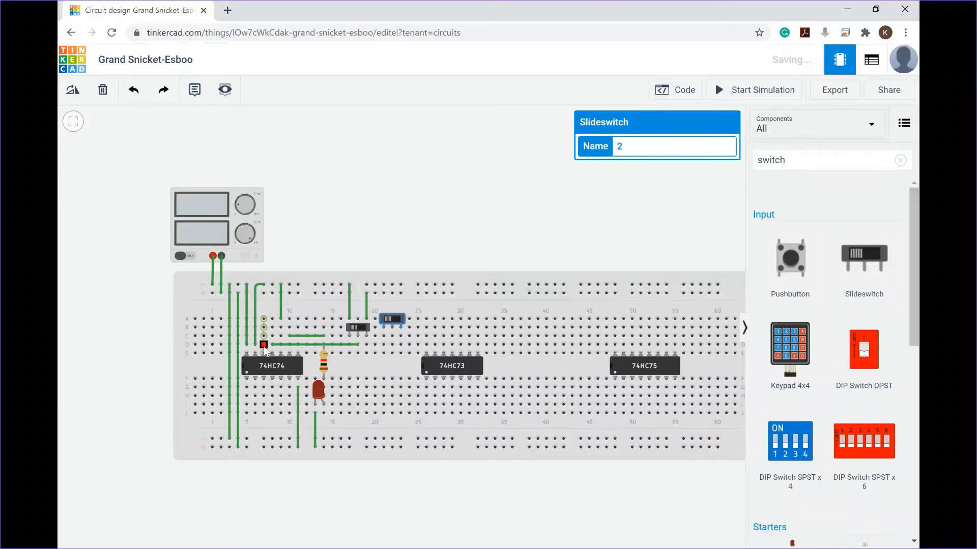
left_click(263, 336)
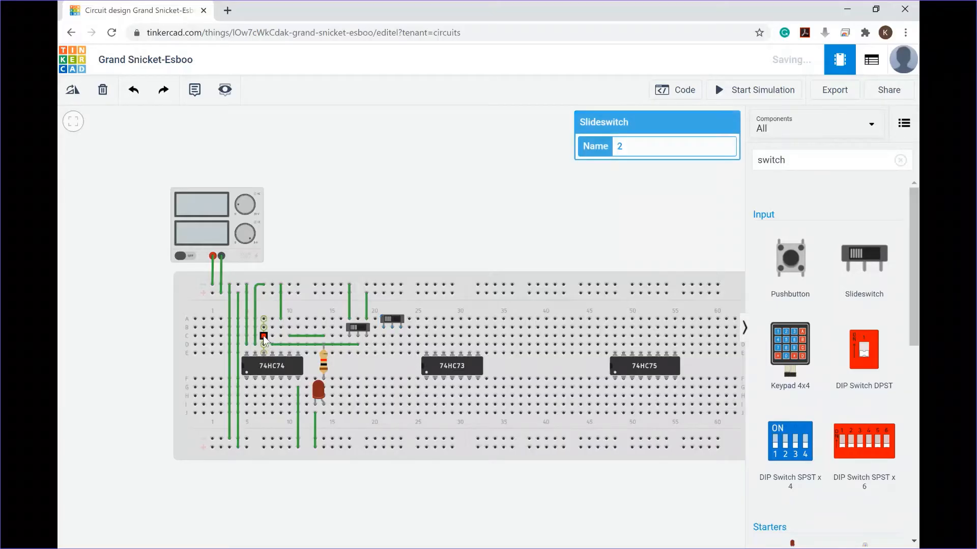
left_click(391, 336)
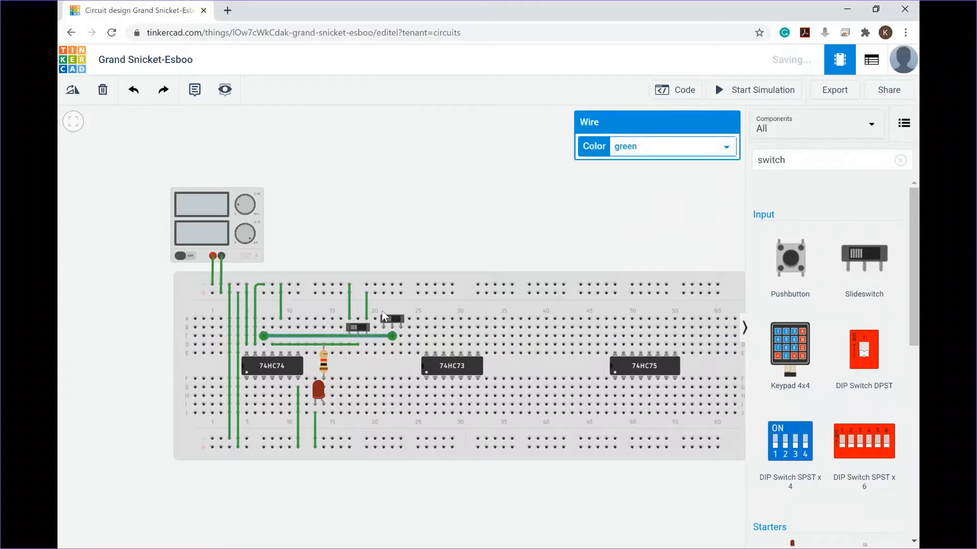
Step: Connect the second slideswitch's outer terminals to the two rows of the bottom power rail
left_click(383, 353)
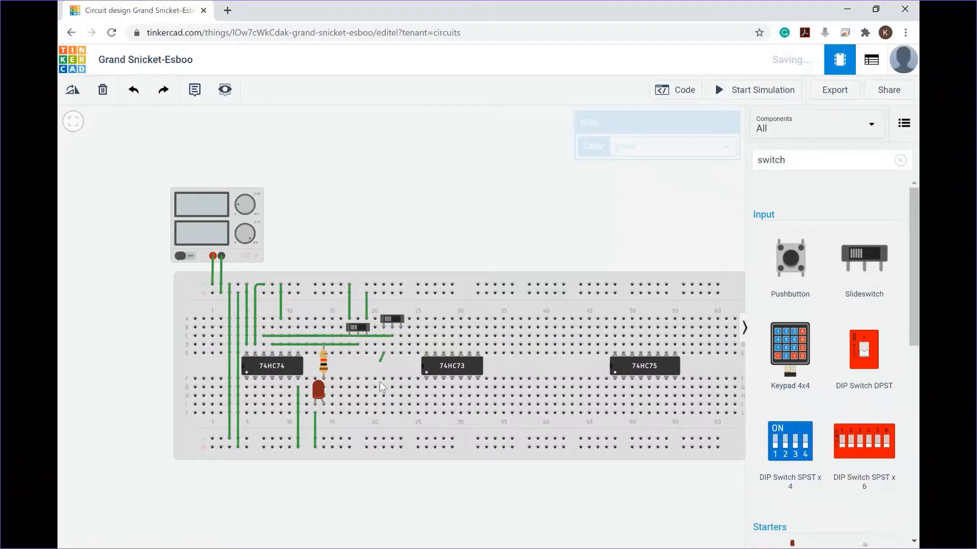
left_click(384, 439)
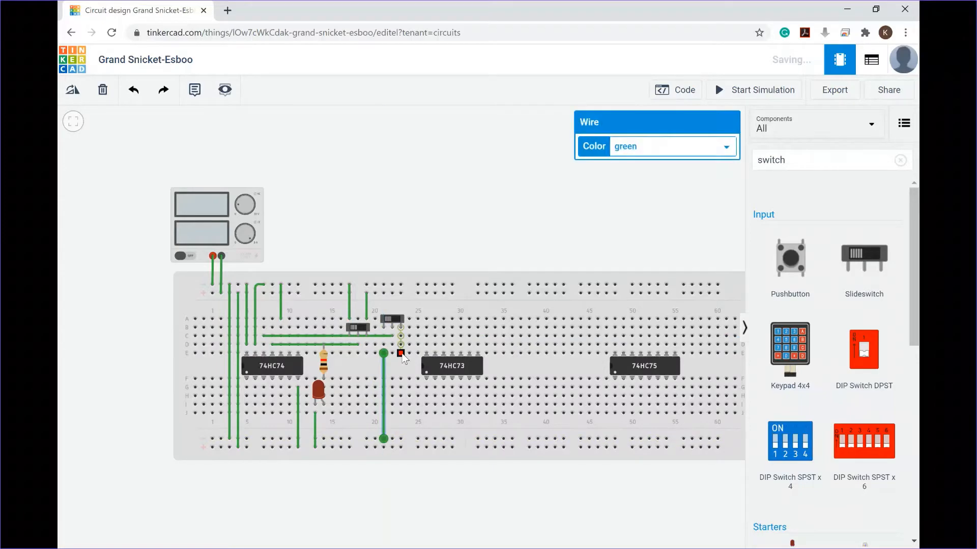
left_click(400, 353)
scroll(402, 448, "up", 2)
left_click(400, 447)
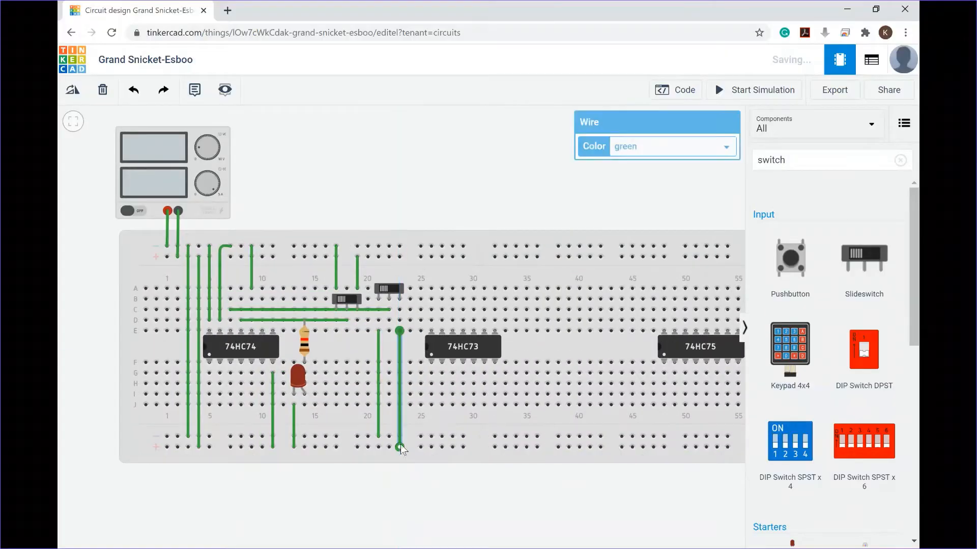
left_click(461, 197)
Step: Start the simulation and toggle both slideswitches back and forth to test the D and clock inputs
left_click(773, 92)
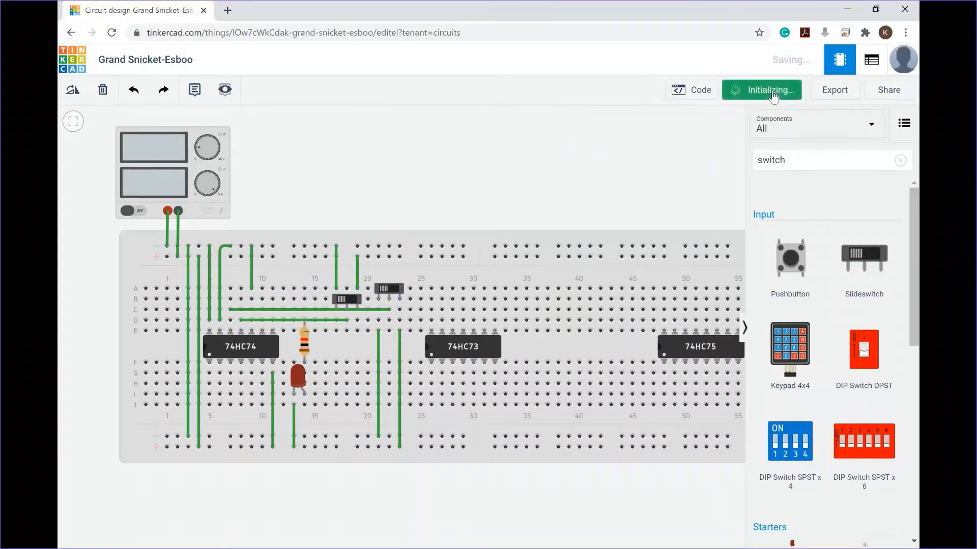
left_click(351, 300)
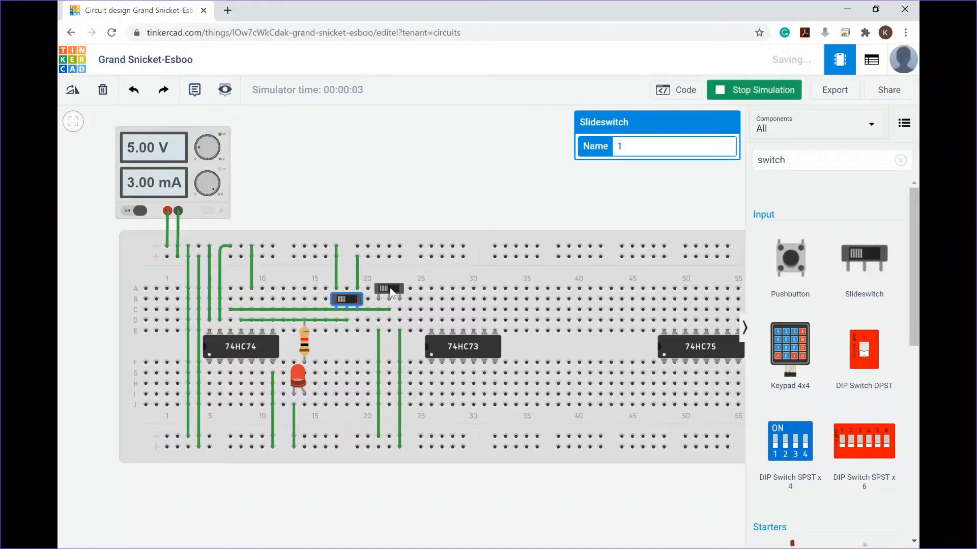
left_click(393, 292)
left_click(357, 298)
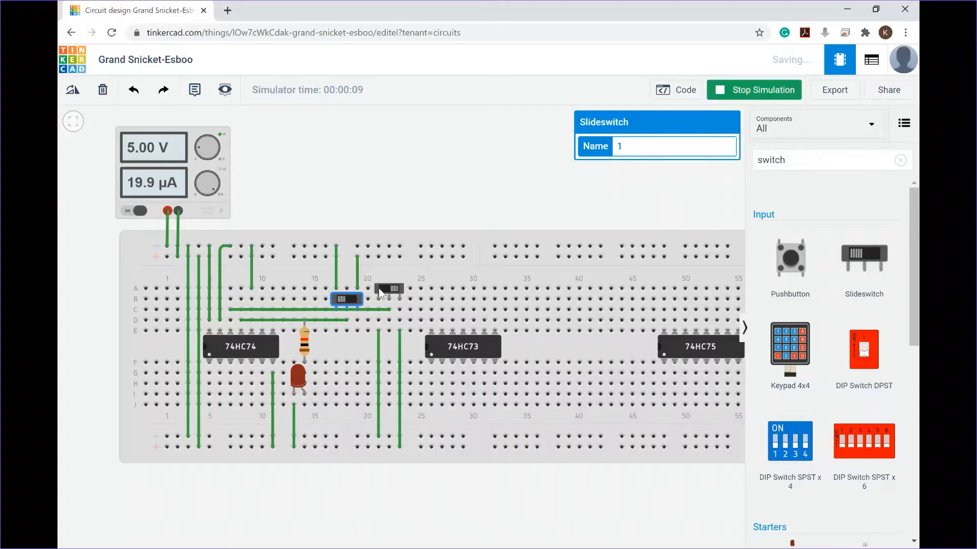
left_click(379, 291)
left_click(352, 304)
left_click(349, 301)
left_click(346, 302)
left_click(388, 289)
left_click(352, 300)
left_click(343, 301)
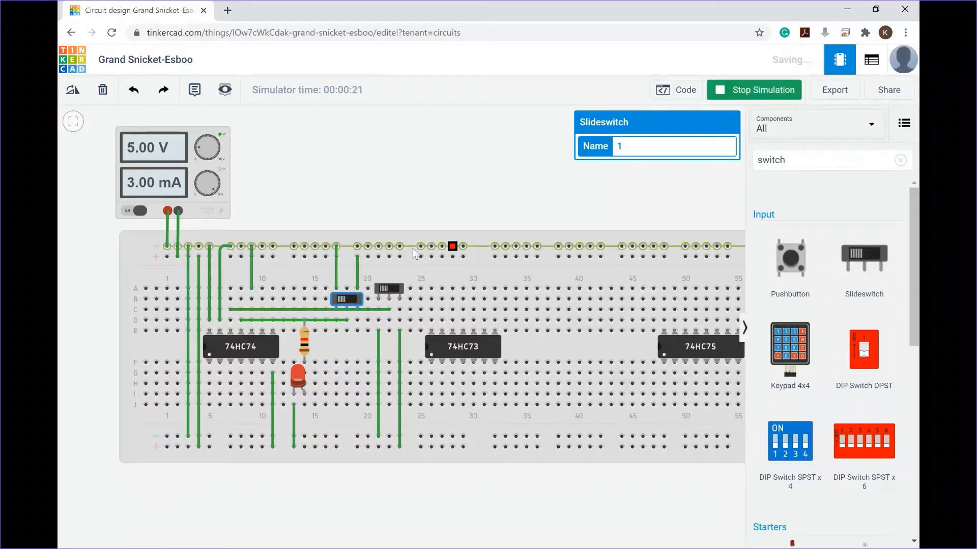
left_click(397, 287)
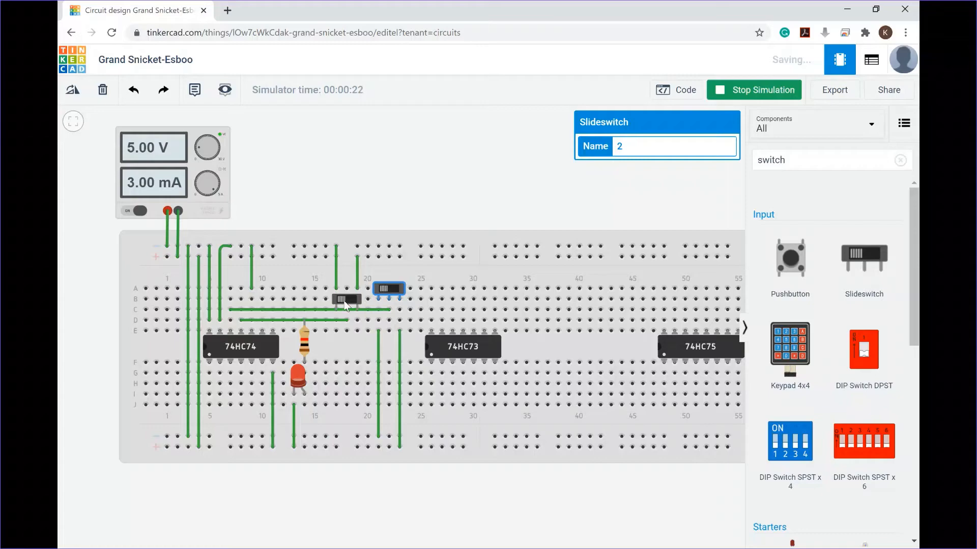
left_click(348, 301)
left_click(347, 299)
left_click(387, 289)
left_click(348, 299)
left_click(347, 299)
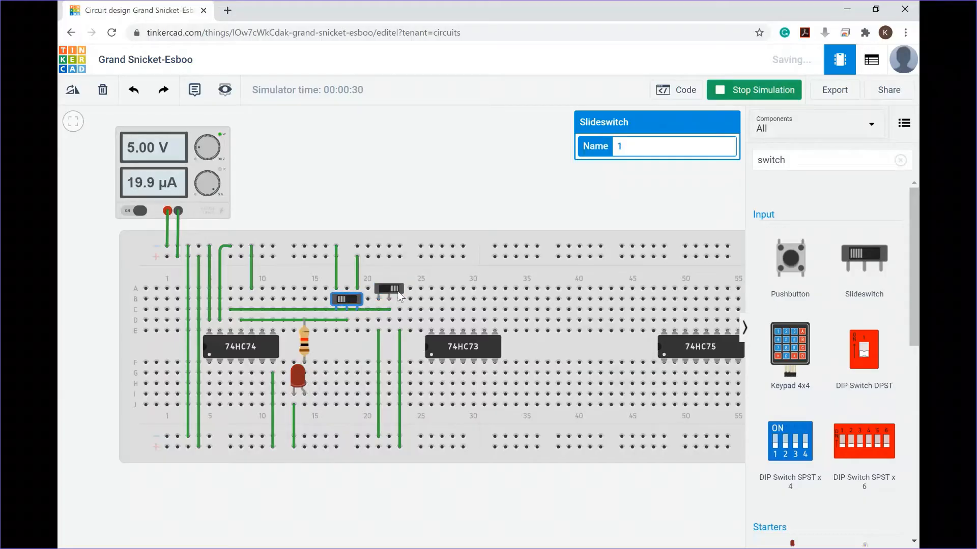
Step: Stop the simulation and shift the 74HC73 chip slightly left on the breadboard
scroll(450, 172, "down", 1)
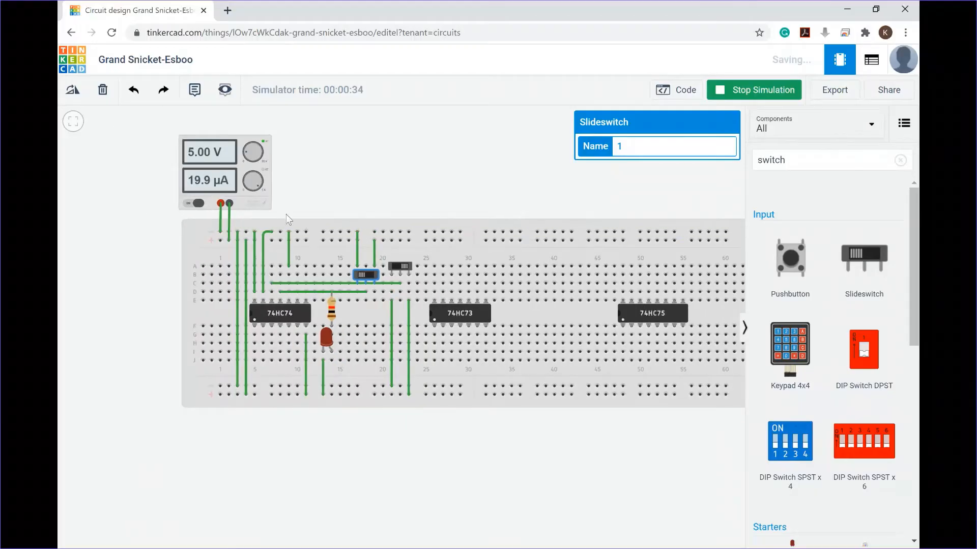
left_click(456, 317)
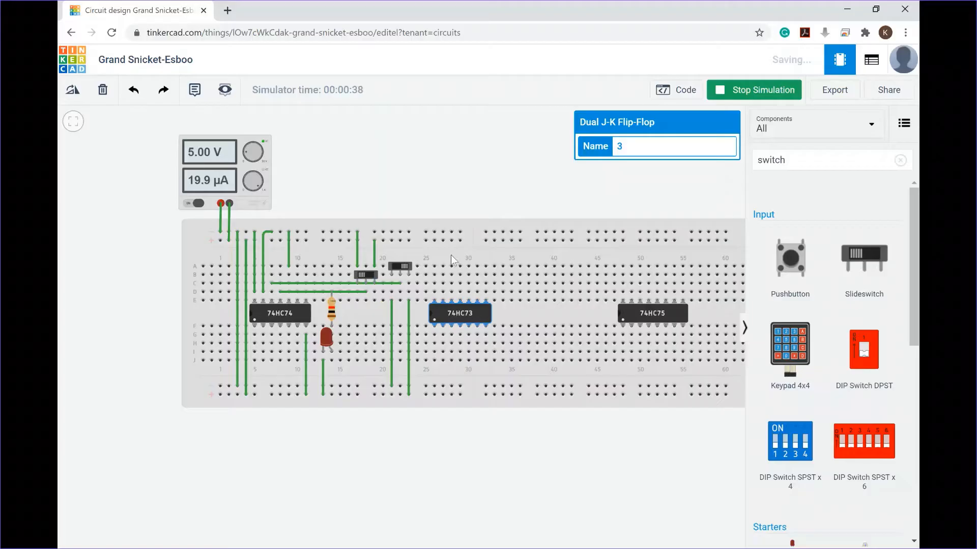
left_click(720, 97)
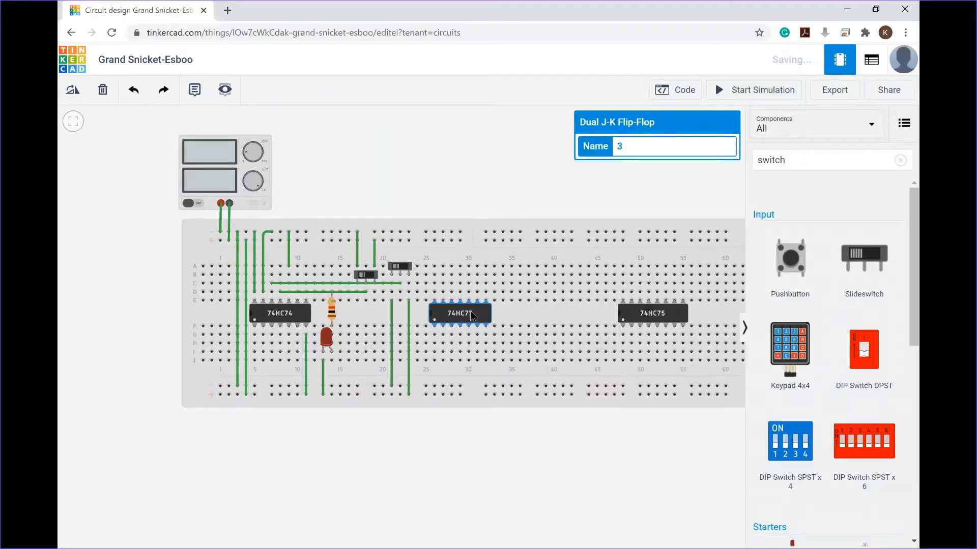
left_click_drag(472, 317, 443, 318)
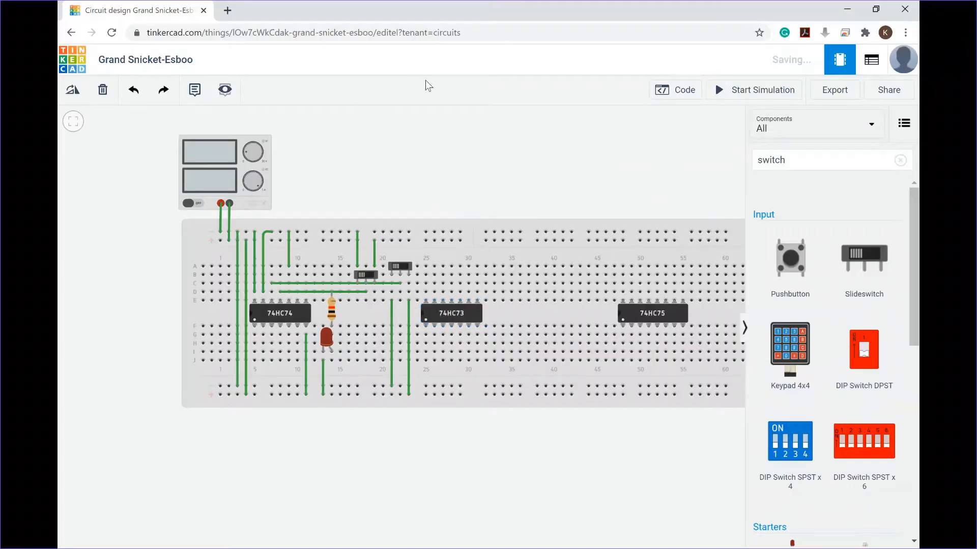
Step: Check the 74HC73 pinout in Lab Handbook.pdf, then wire its pin 4 (VCC) to the bottom rail and pin 11 (GND) to the top rail
key("alt+Tab")
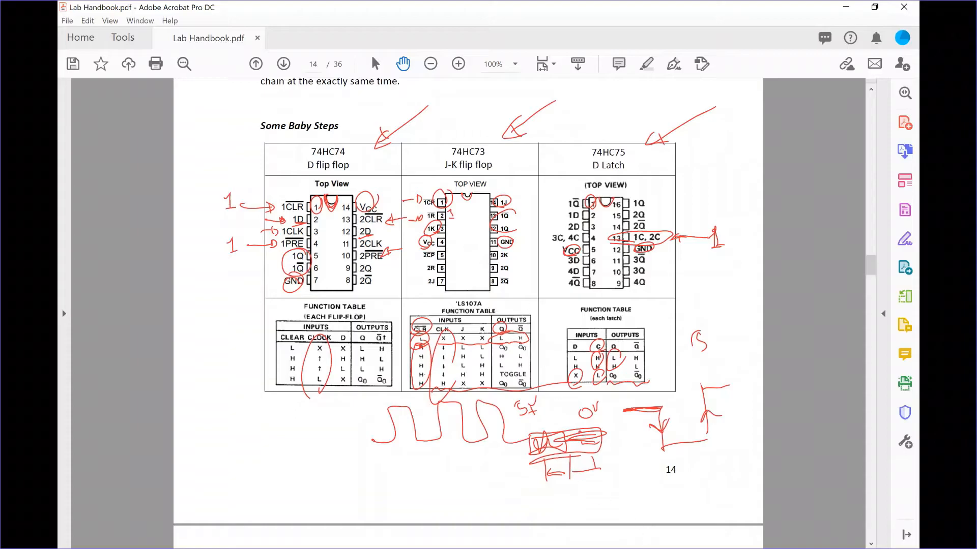
key("alt+Tab")
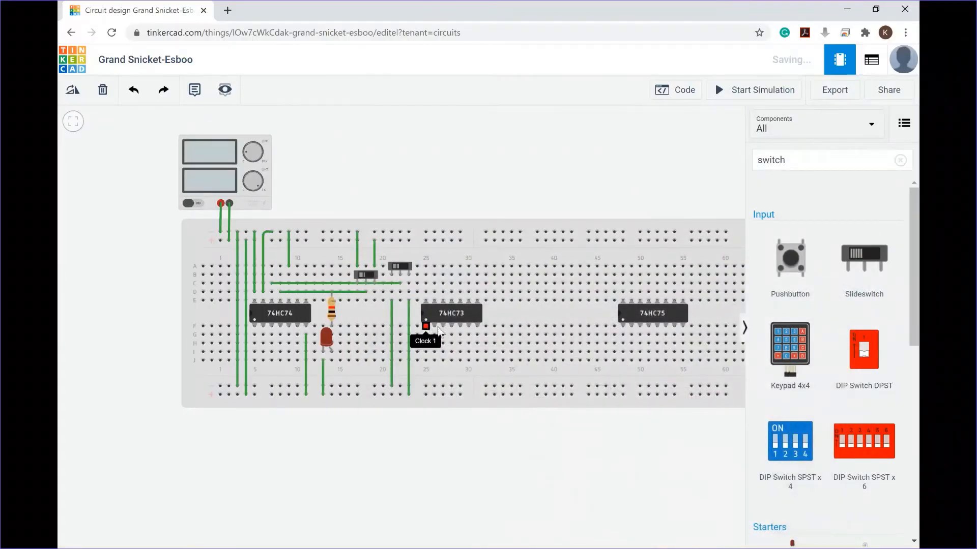
left_click(451, 359)
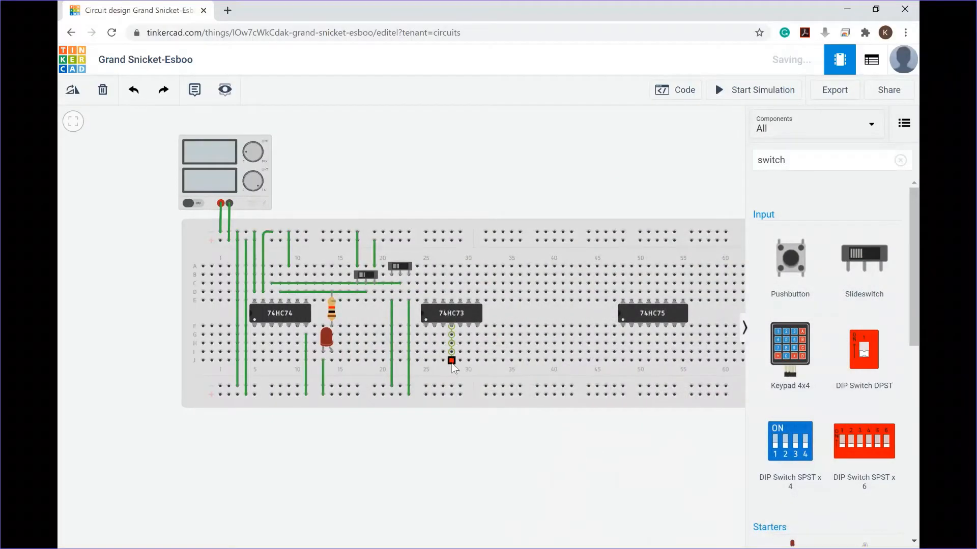
left_click(451, 386)
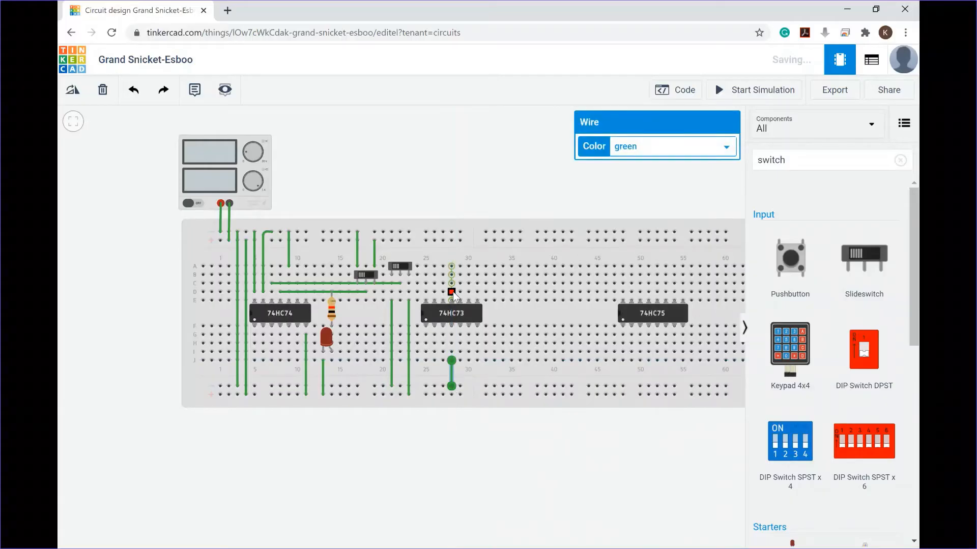
left_click(451, 266)
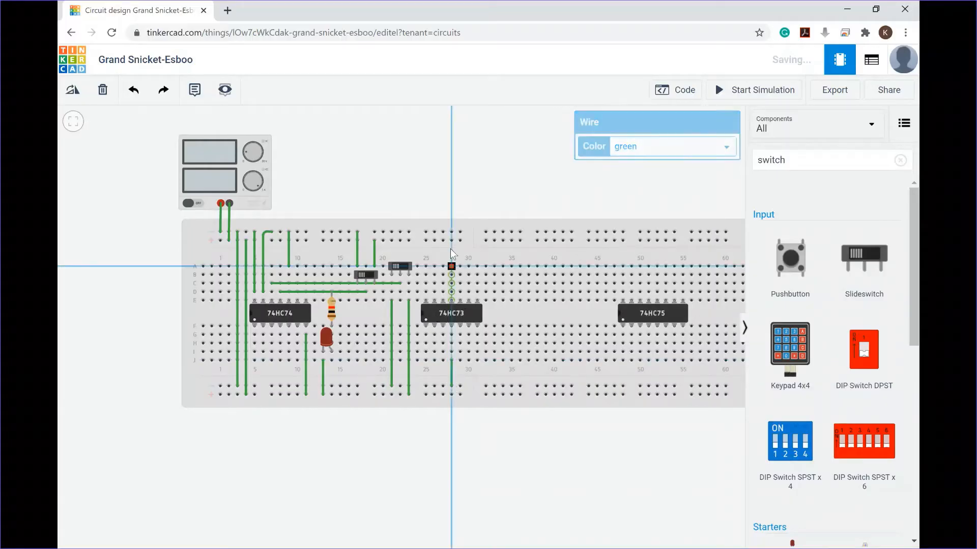
left_click(451, 240)
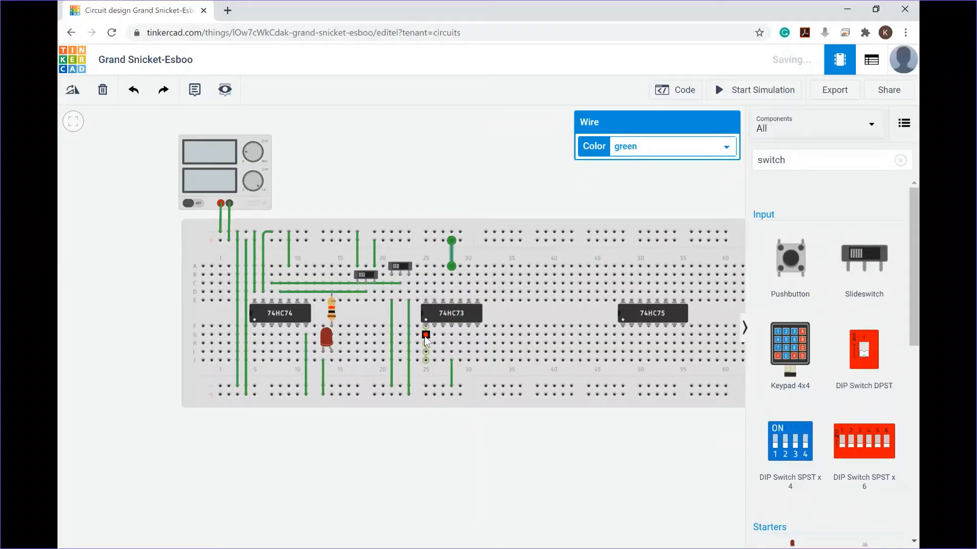
left_click(425, 335)
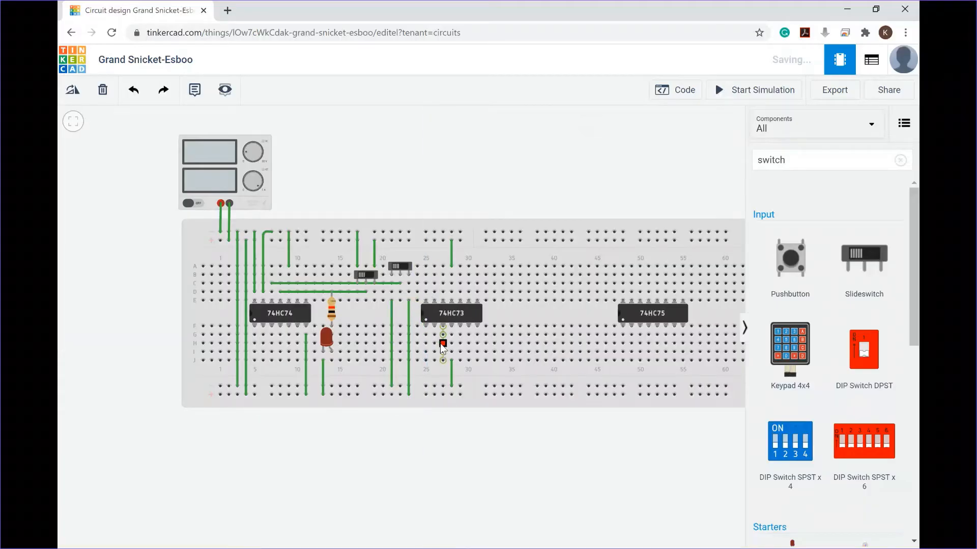
key("Escape")
key("alt+Tab")
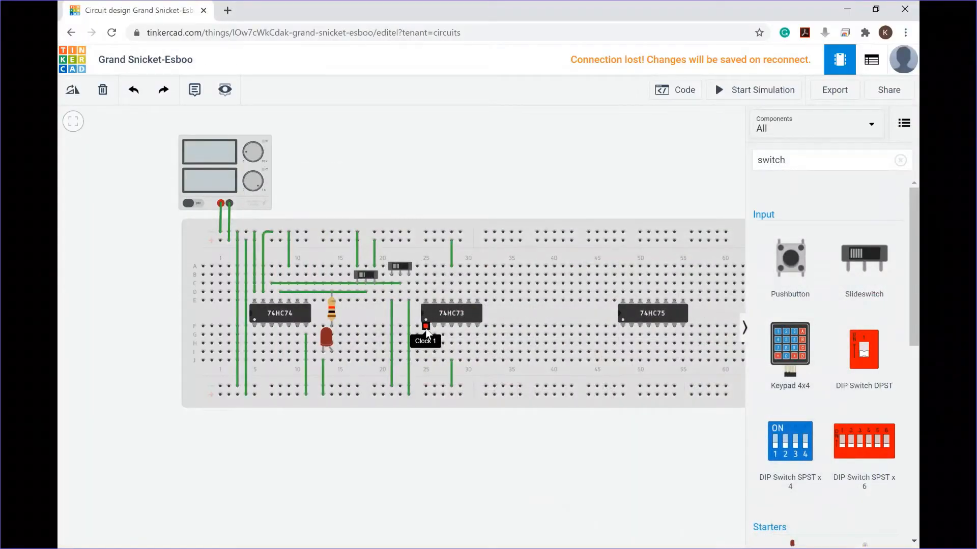
Step: Wire the 74HC73's clock input (pin 1) to the clock line from the second slideswitch
left_click(426, 334)
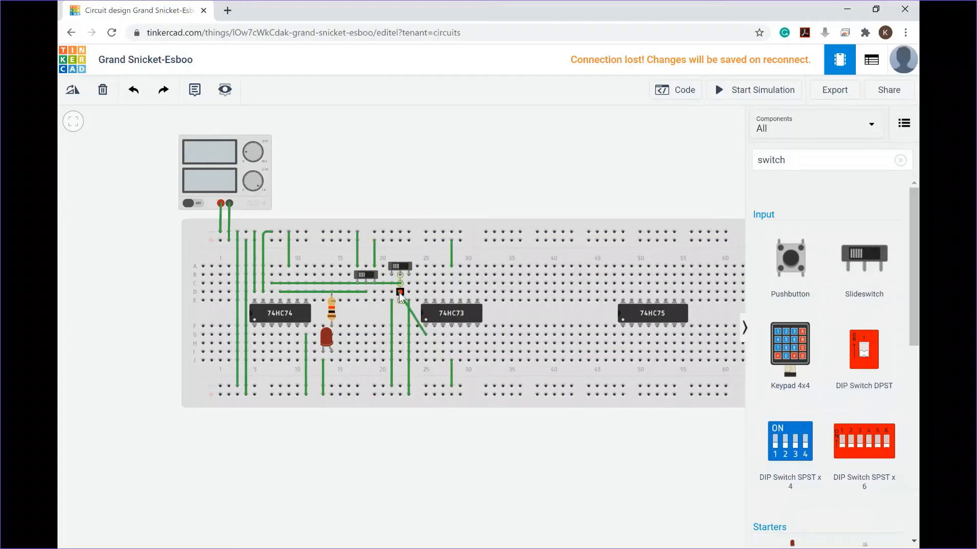
left_click(400, 293)
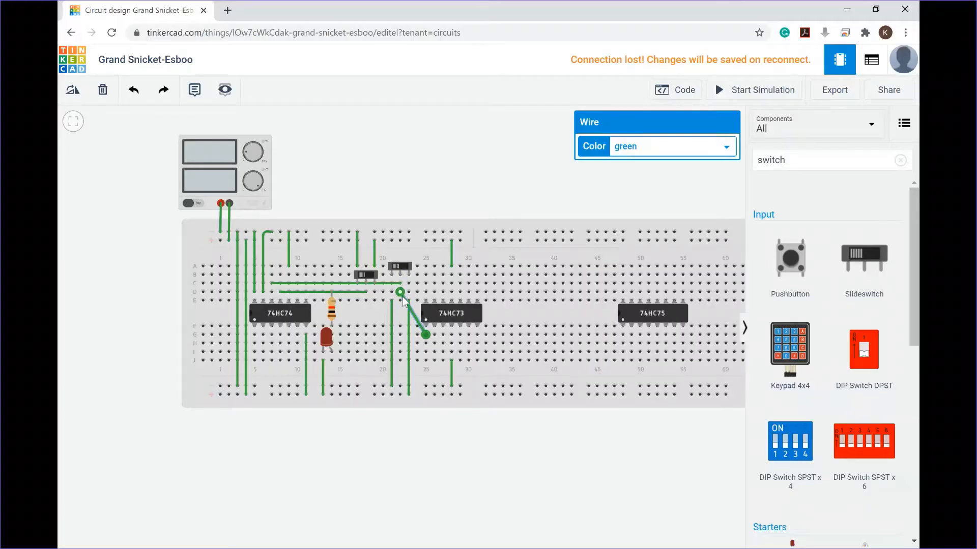
left_click_drag(403, 302, 366, 301)
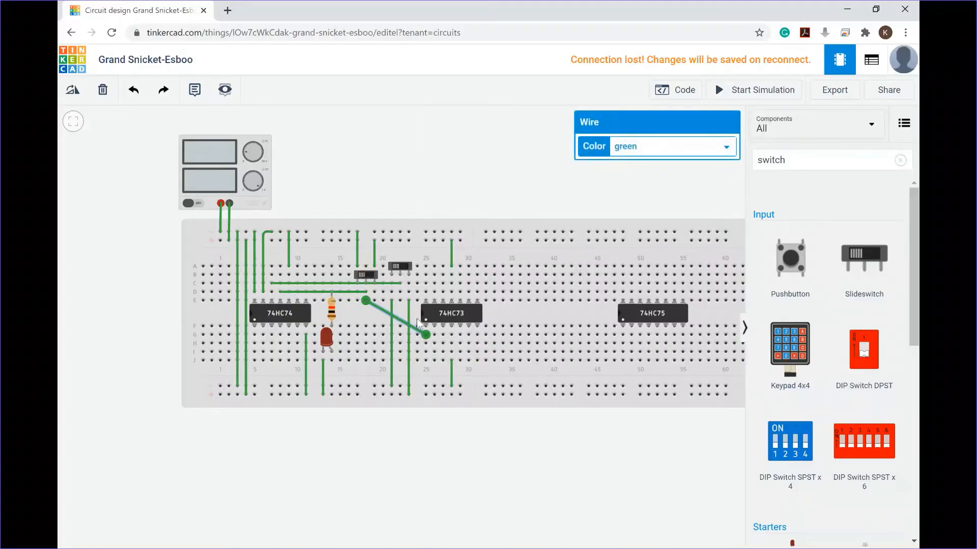
left_click(426, 293)
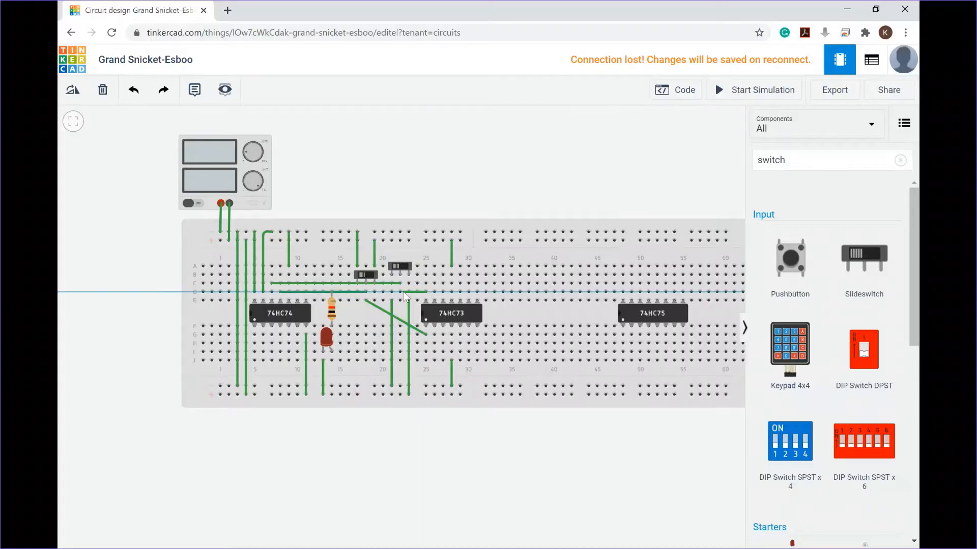
left_click(400, 293)
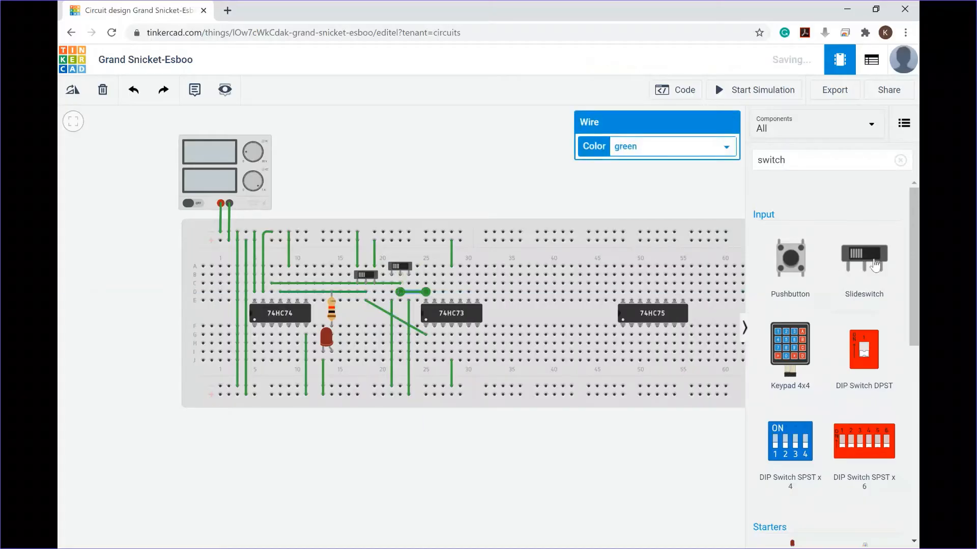
Step: Place a third slideswitch just below the 74HC73 and wire its middle terminal to the chip's pin 3
left_click_drag(864, 259, 511, 281)
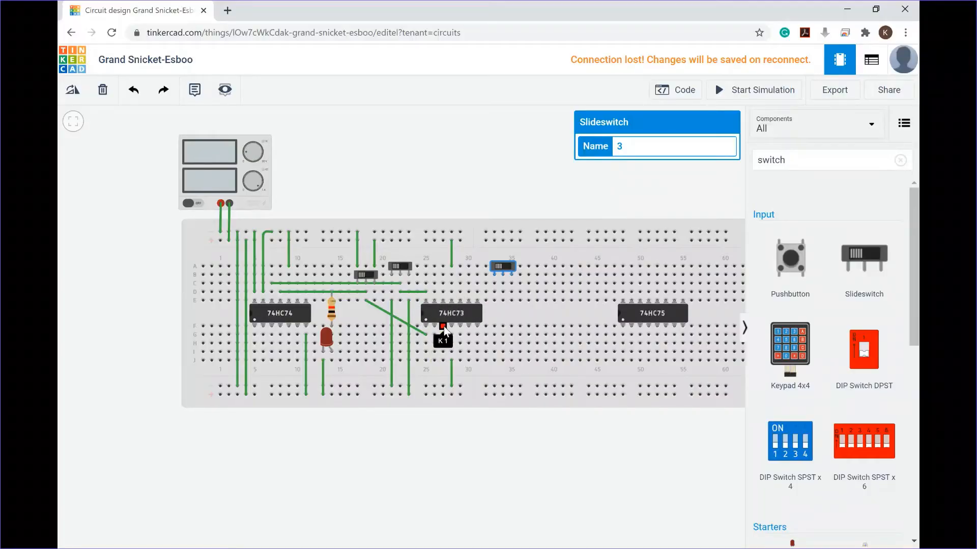
left_click_drag(514, 269, 515, 330)
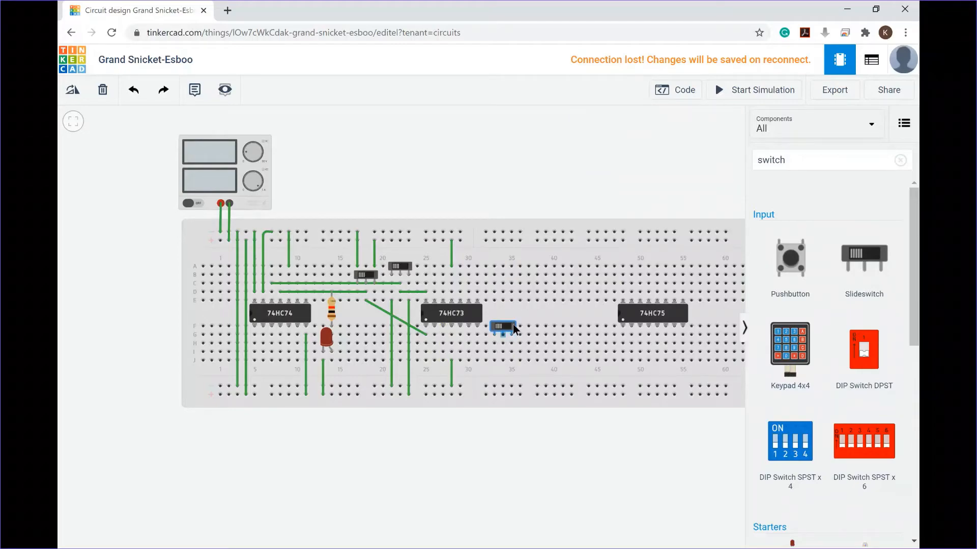
left_click(442, 344)
left_click(502, 343)
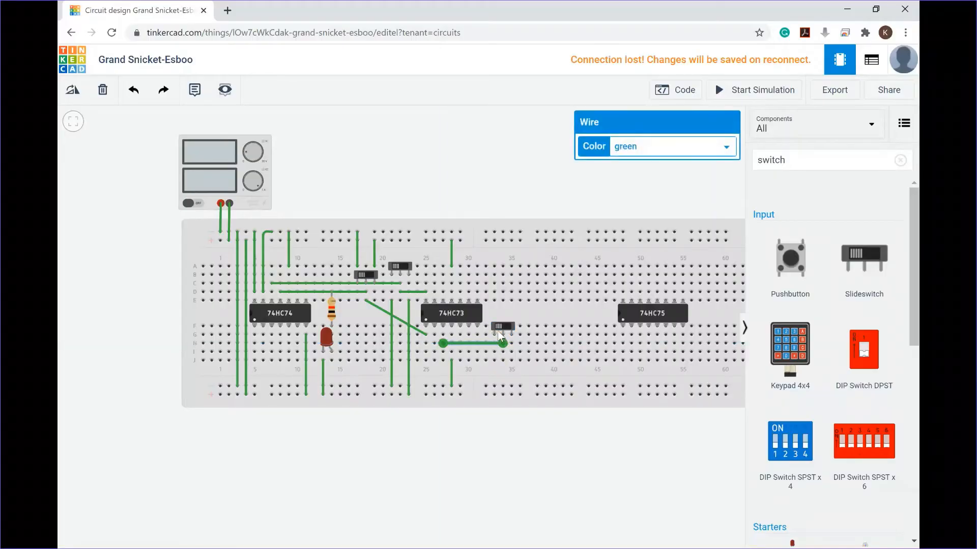
Step: Connect the third slideswitch's outer terminals to the two bottom power rail rows, adding short jumpers along both rails
left_click(493, 360)
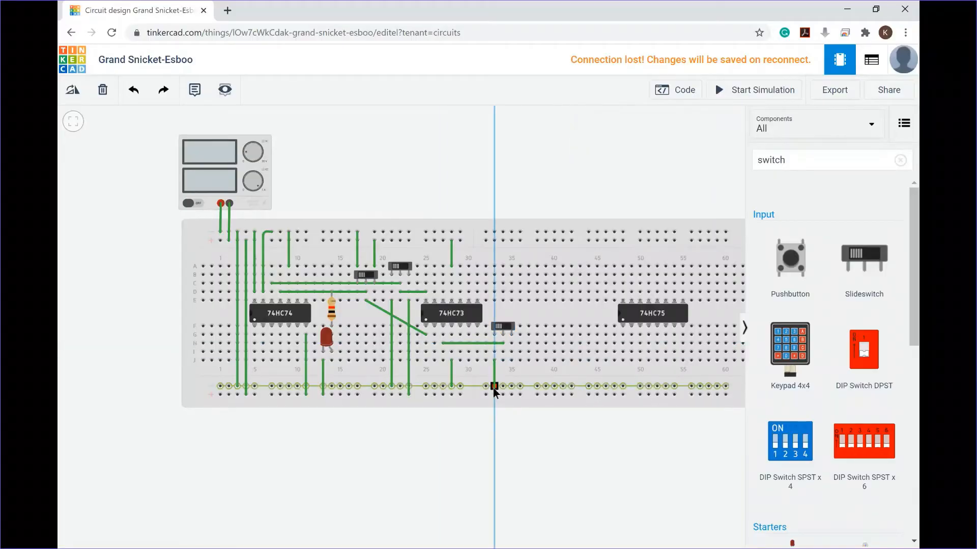
left_click(494, 386)
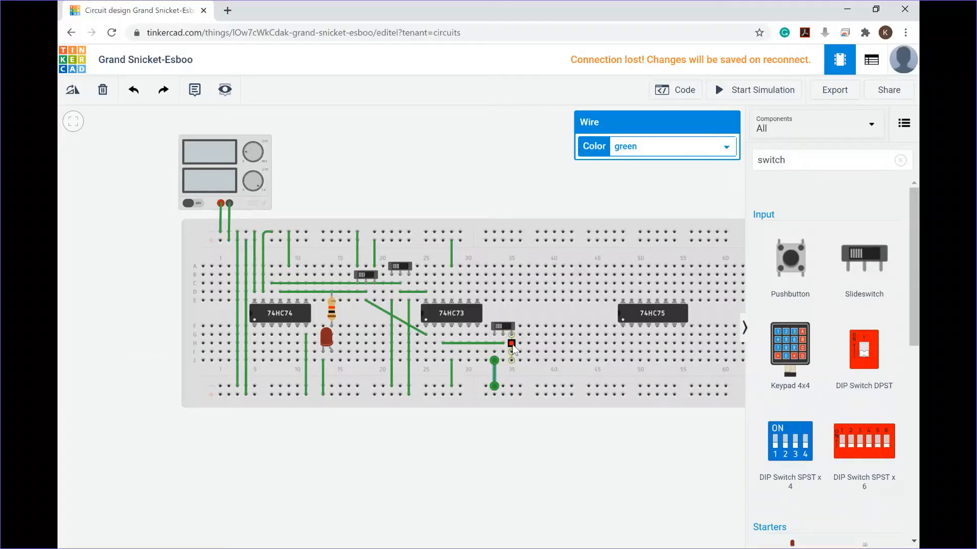
left_click(511, 360)
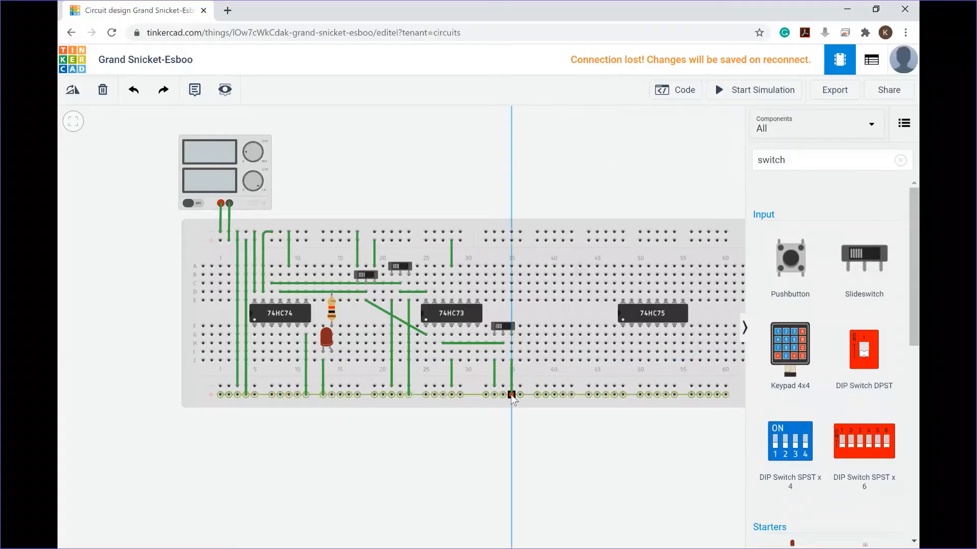
left_click(511, 395)
left_click(459, 386)
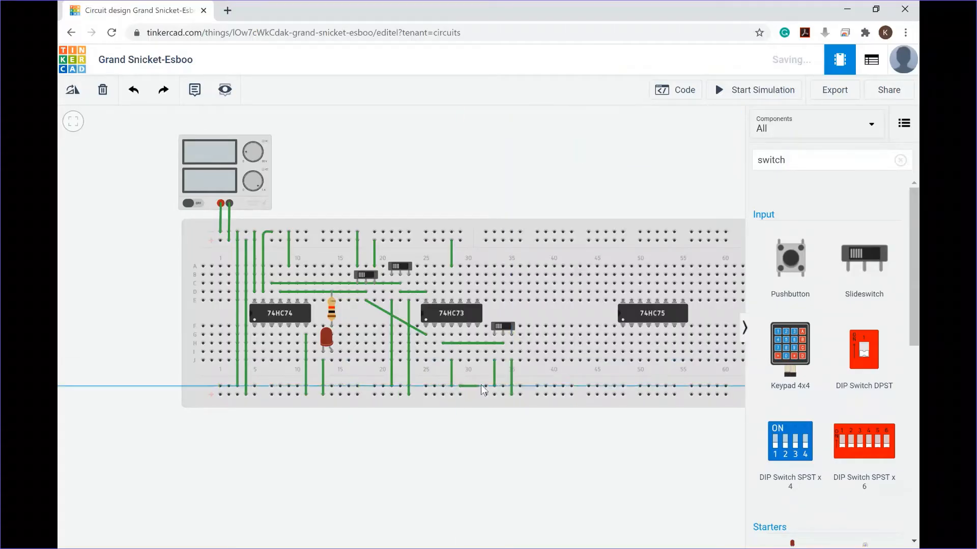
left_click(485, 386)
left_click(460, 395)
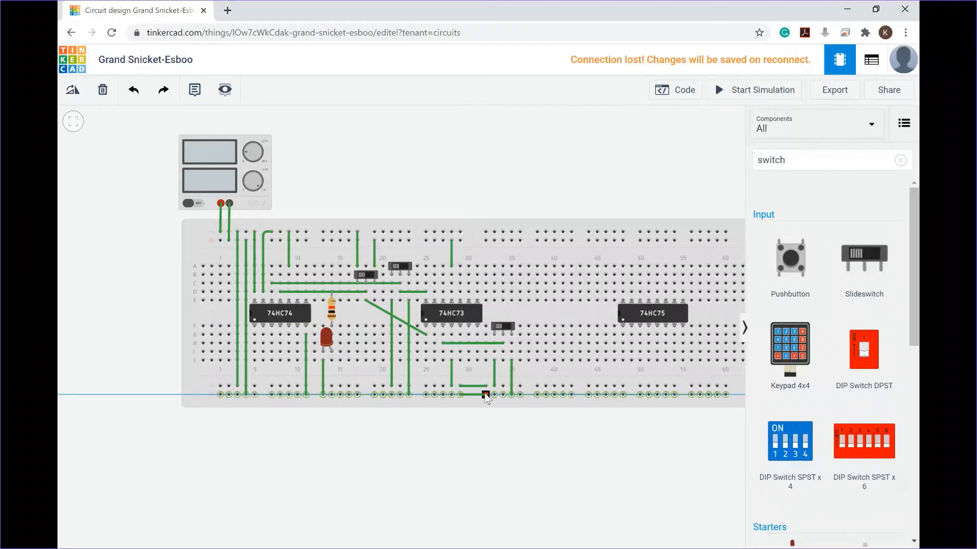
left_click(486, 394)
Step: Search the components for an LED and place it on the upper half of the breadboard right of the 74HC73
left_click(545, 197)
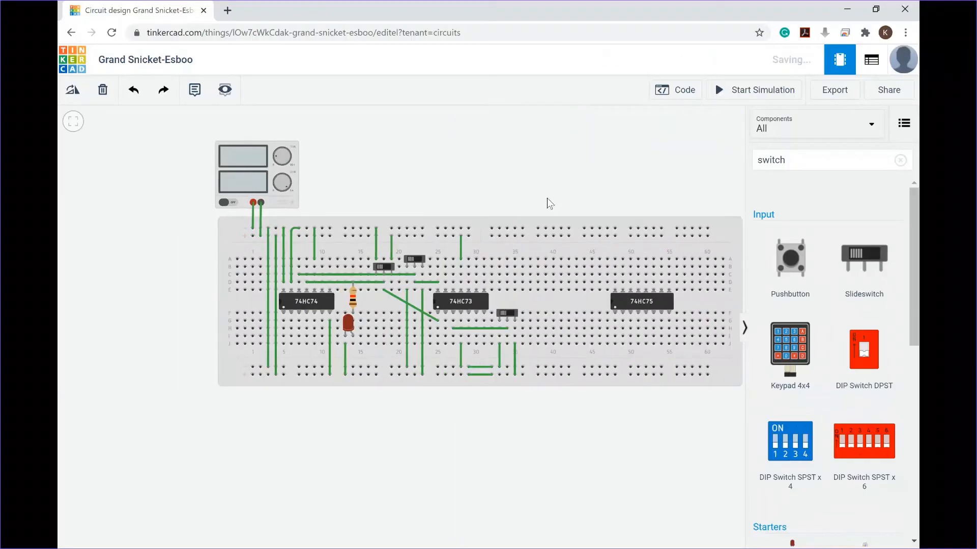
scroll(535, 330, "down", 1)
scroll(511, 303, "up", 3)
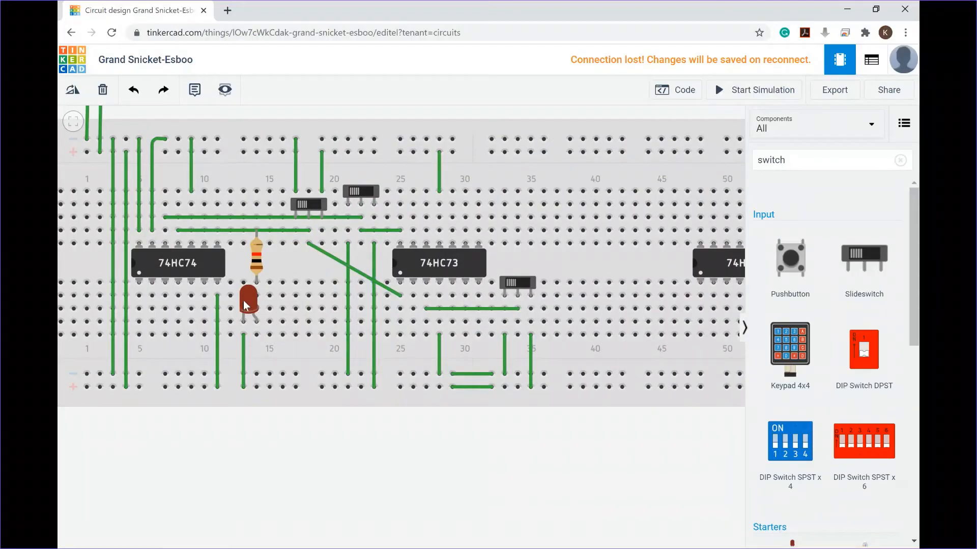
left_click(804, 160)
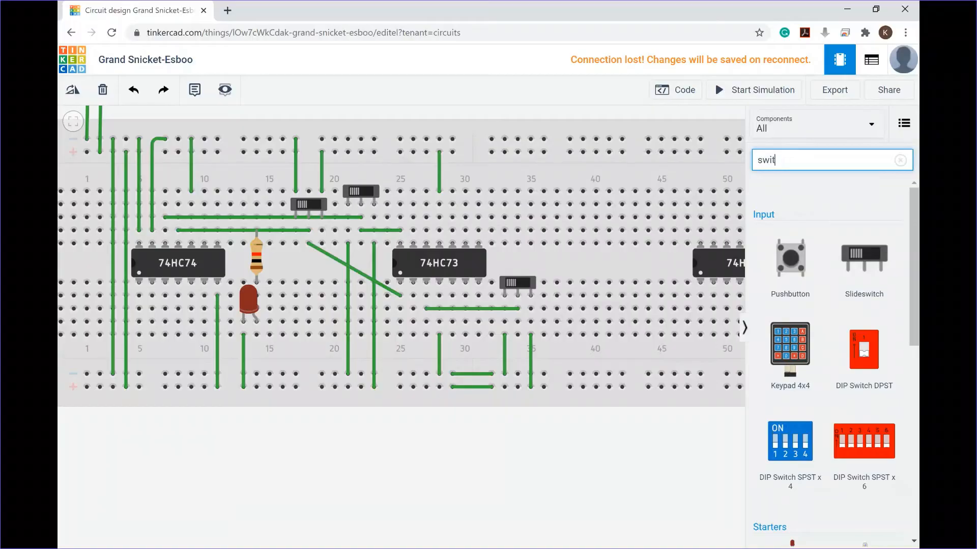
key("BackSpace")
type("led")
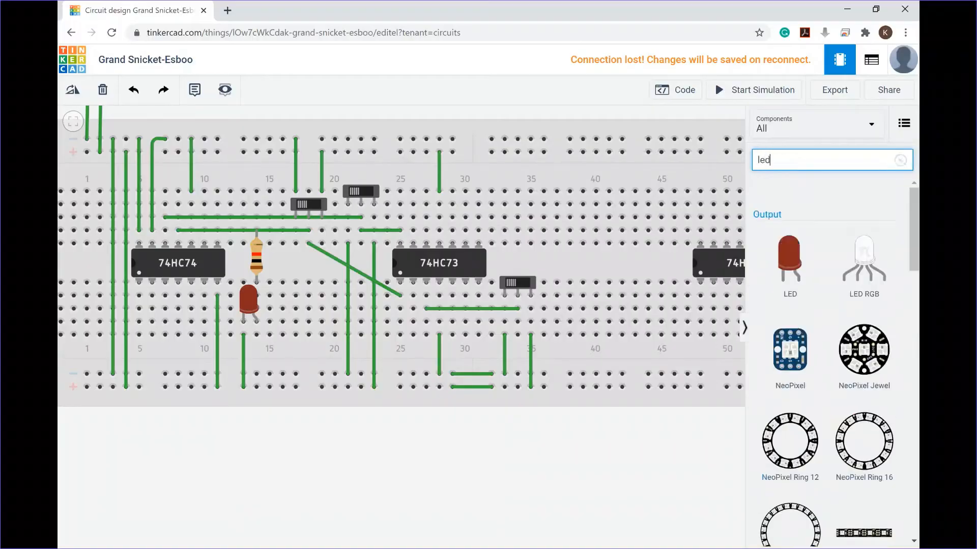
left_click_drag(790, 259, 593, 304)
left_click_drag(595, 269, 570, 194)
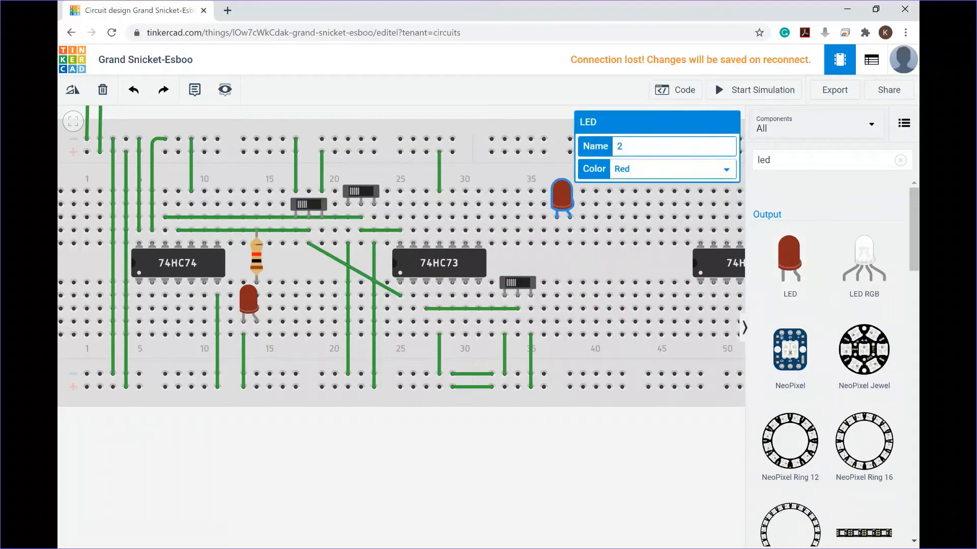
Step: Add a resistor, rotate it horizontal, and place it in row C beside the new LED's leg
left_click(770, 159)
key("BackSpace")
key("BackSpace")
key("BackSpace")
type("res")
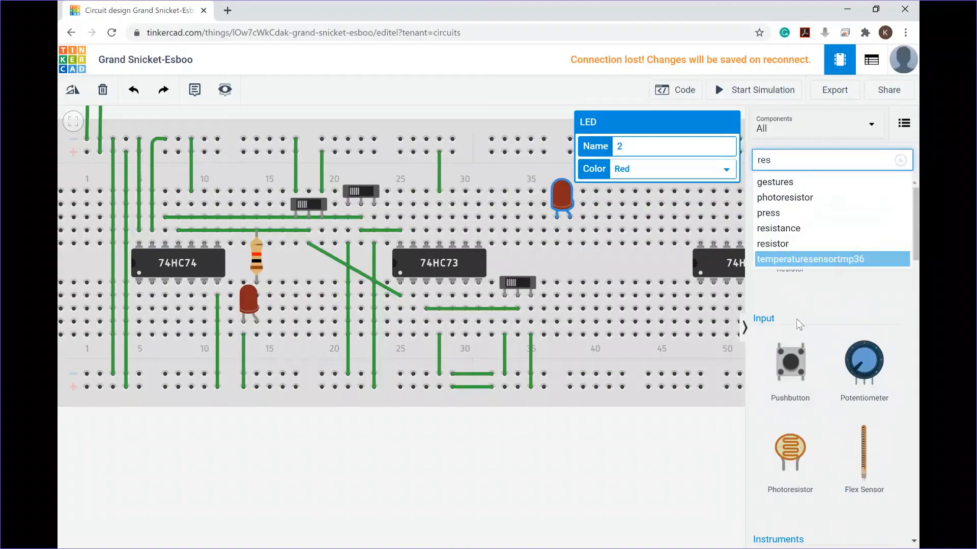
left_click(778, 273)
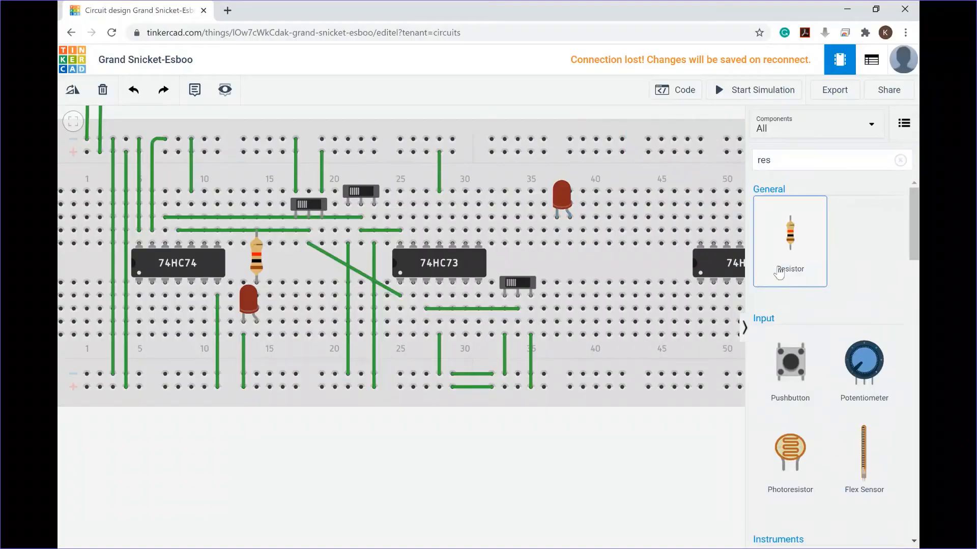
left_click_drag(786, 246, 586, 247)
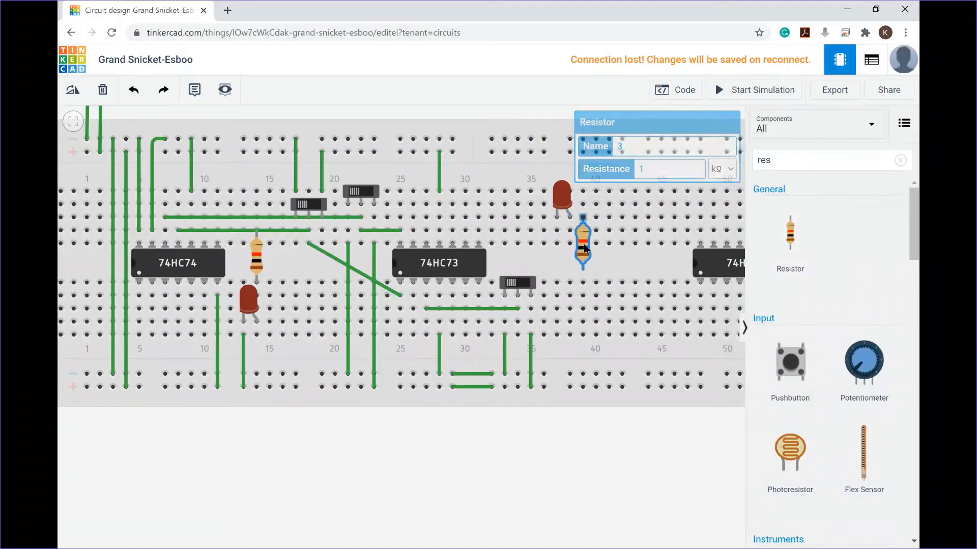
left_click(72, 90)
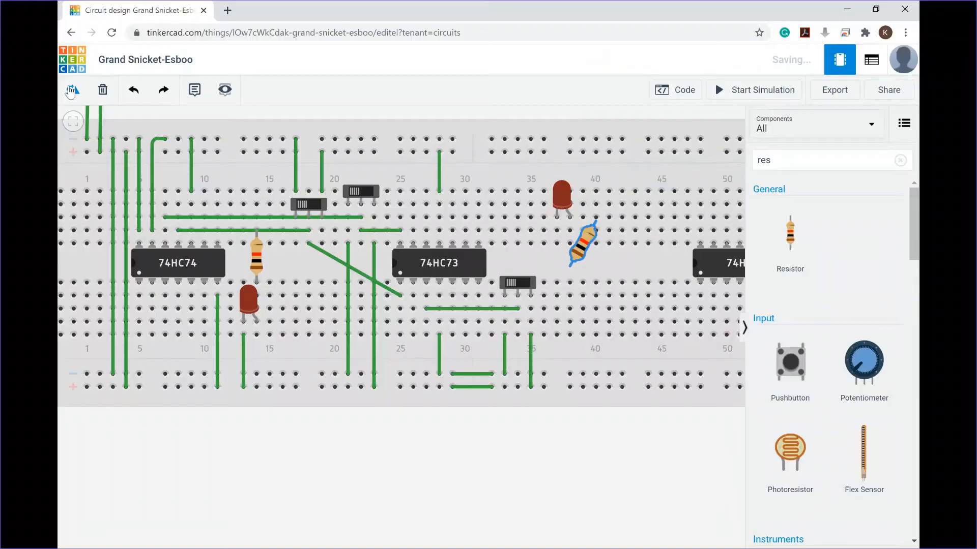
left_click(72, 90)
left_click(72, 90)
left_click(71, 90)
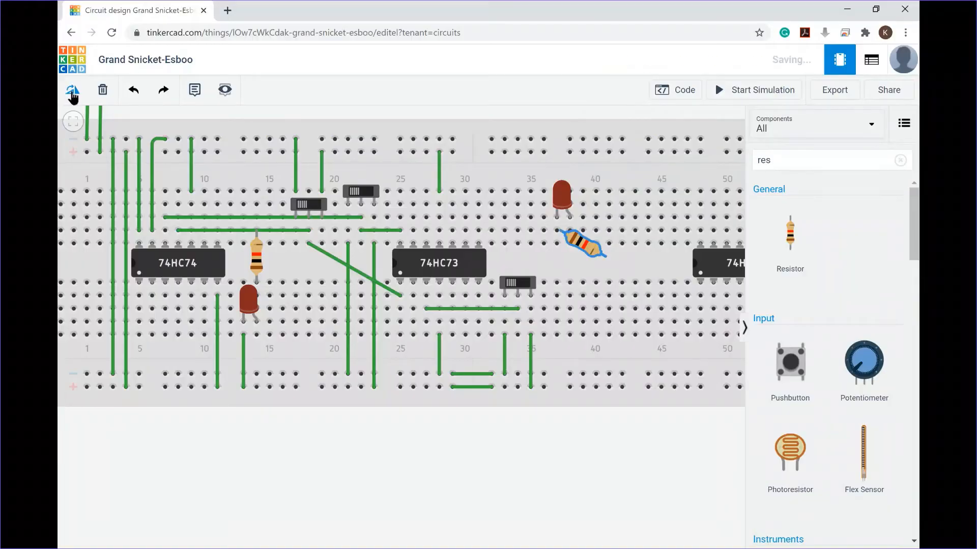
left_click(73, 93)
left_click(73, 93)
left_click(73, 94)
left_click(73, 93)
left_click(72, 93)
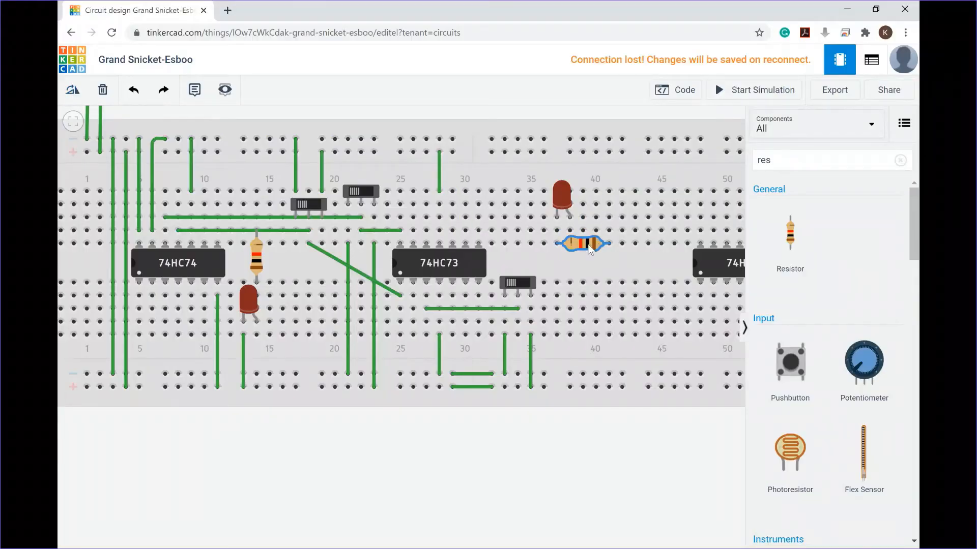
left_click_drag(587, 245, 535, 235)
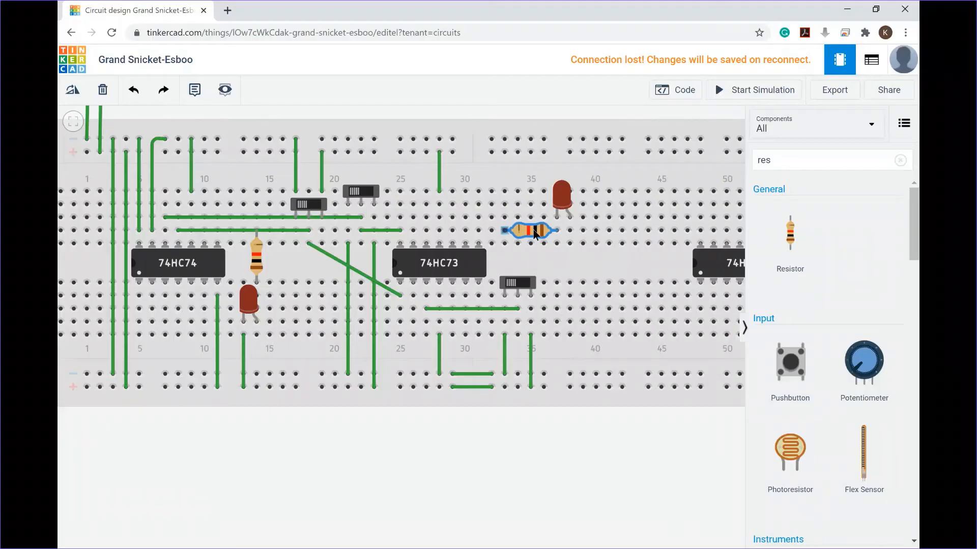
Step: Wire the new LED's leg to the top rail and the 74HC73's pin 12 output to the resistor's far end
left_click_drag(564, 202, 553, 185)
left_click(543, 218)
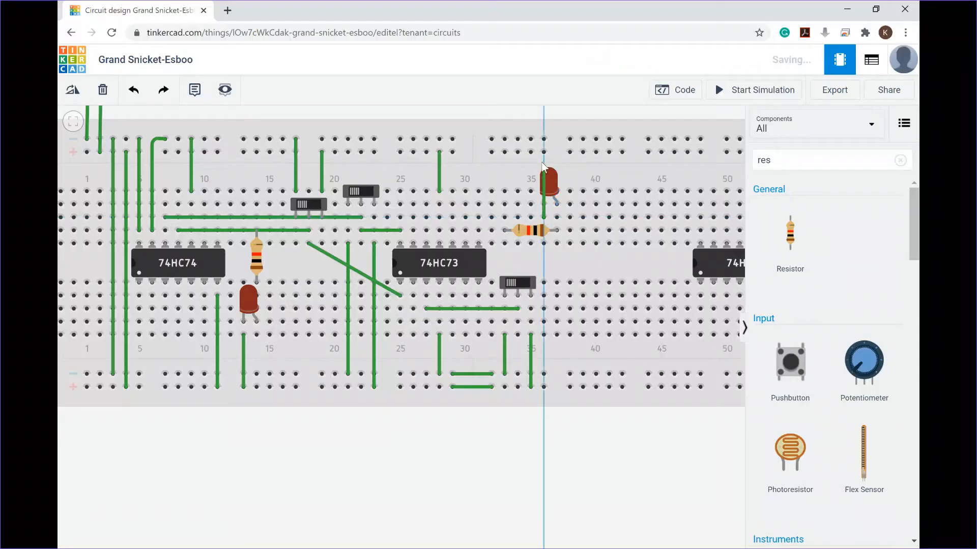
left_click(449, 154)
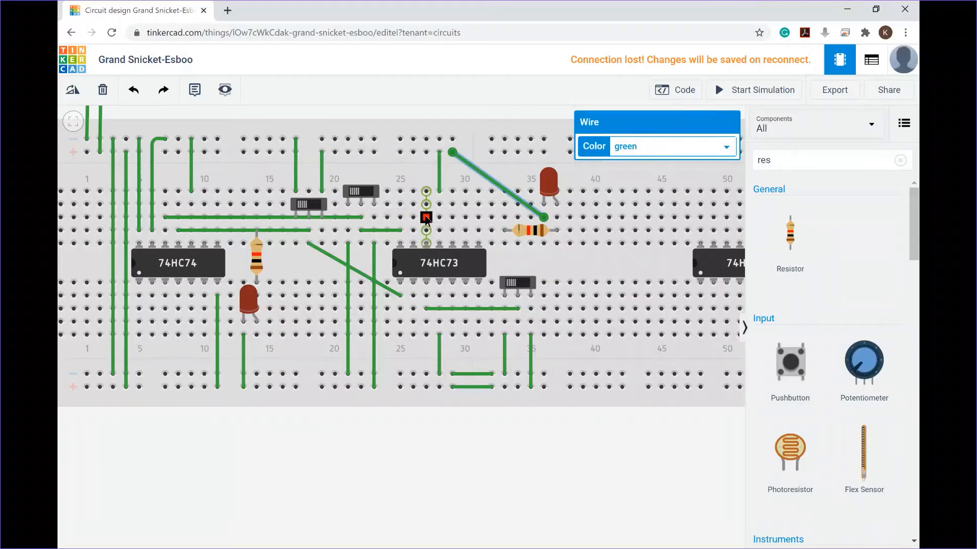
left_click(426, 217)
left_click(504, 218)
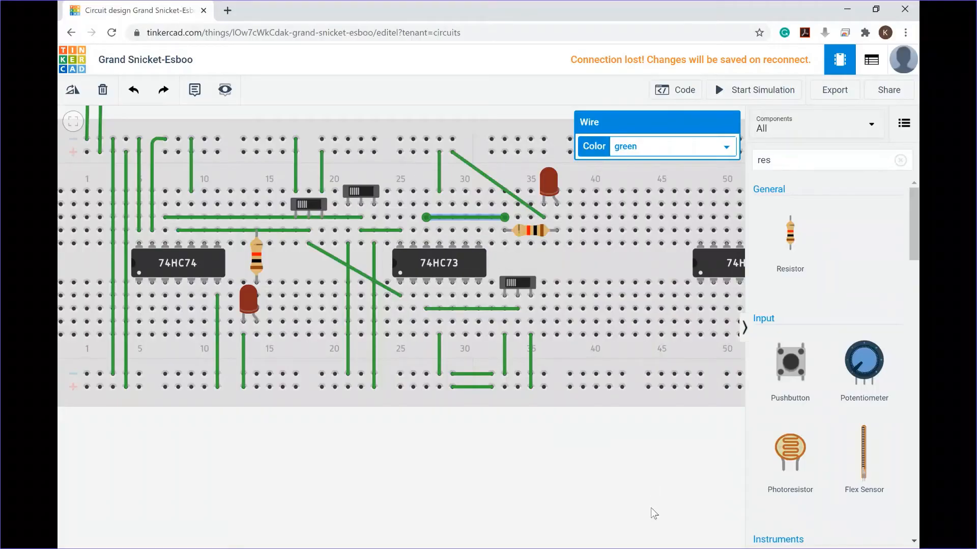
Step: Check the 74HC73 pinout in Lab Handbook.pdf, then wire the chip's pin 2 to the bottom rail
key("alt+Tab")
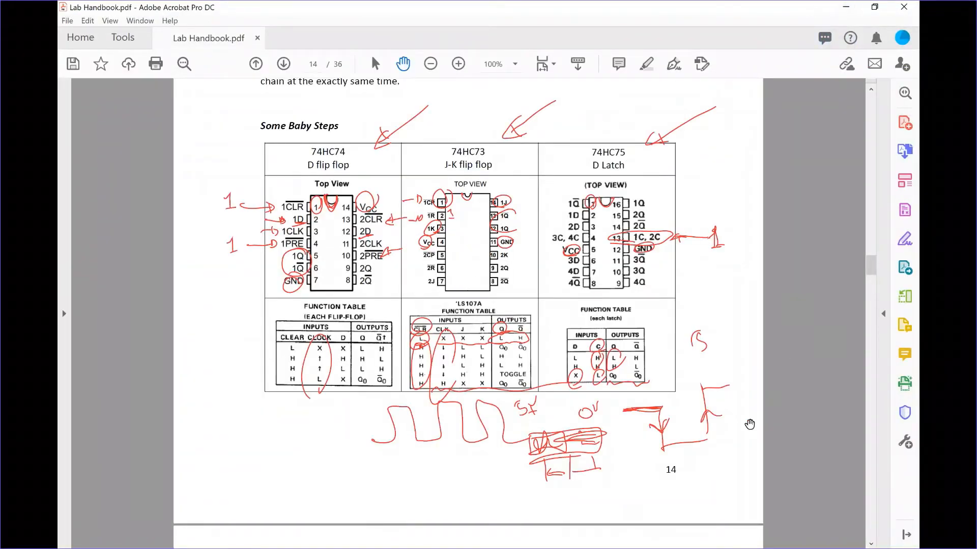
key("alt+Tab")
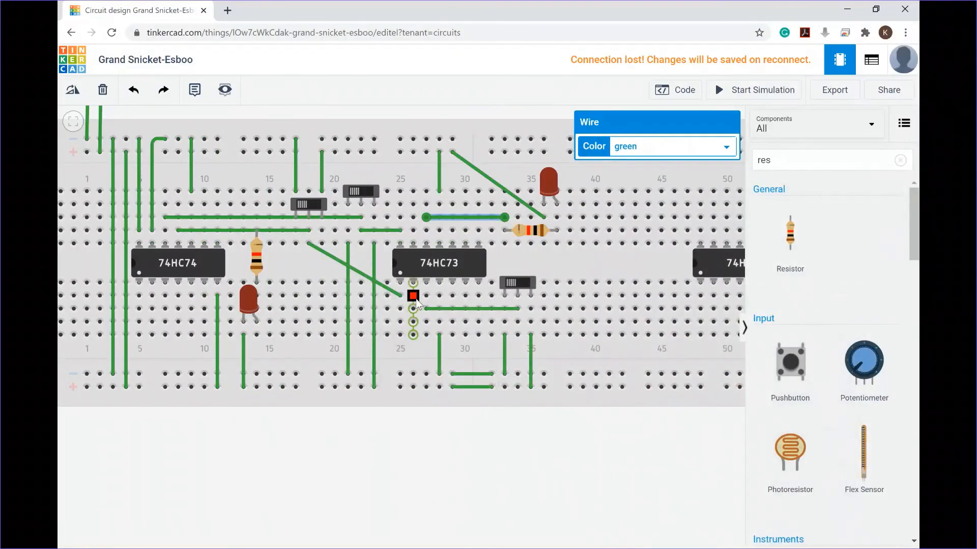
left_click(413, 334)
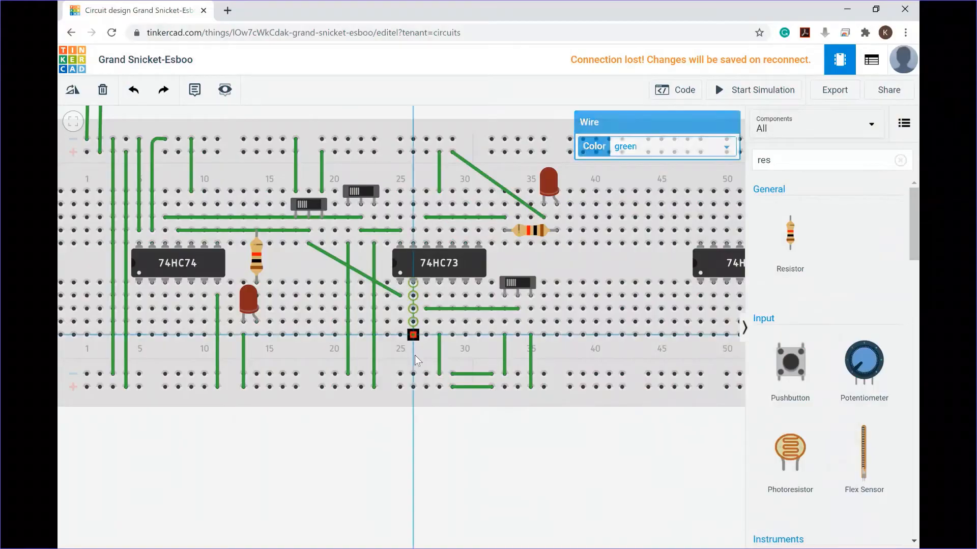
left_click(413, 375)
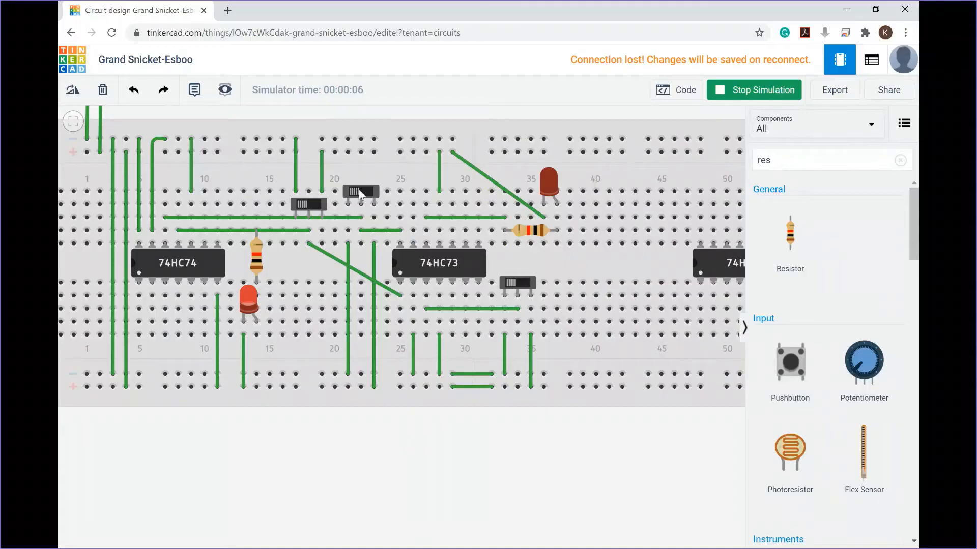
Step: Run the simulation and toggle the three slideswitches to test the 74HC73 circuit's LED output
left_click(358, 190)
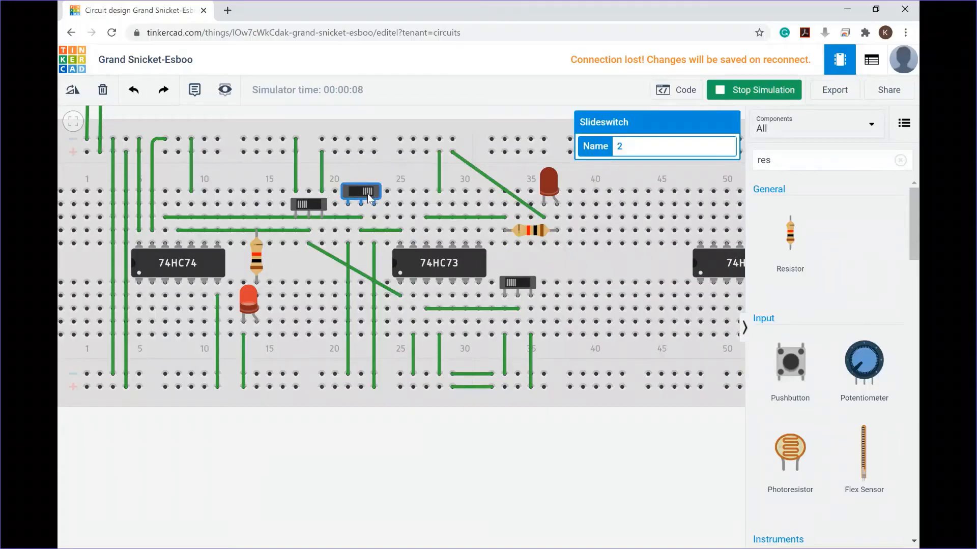
left_click(366, 194)
left_click(369, 195)
left_click(314, 208)
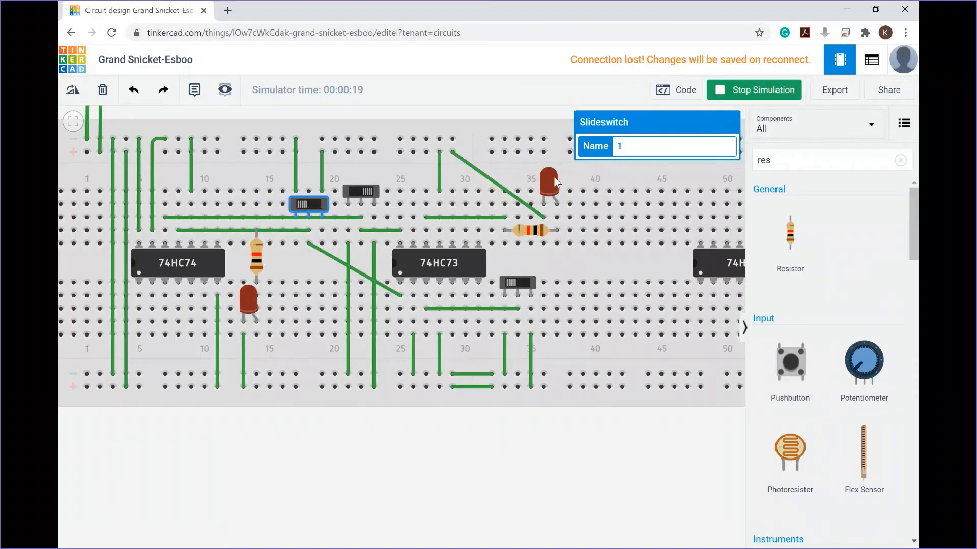
left_click(352, 191)
left_click(524, 286)
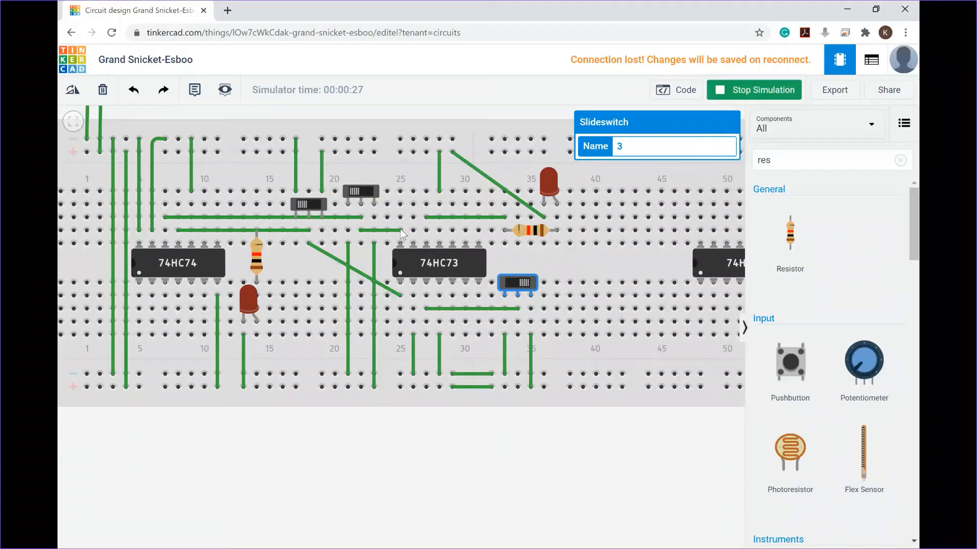
left_click(353, 193)
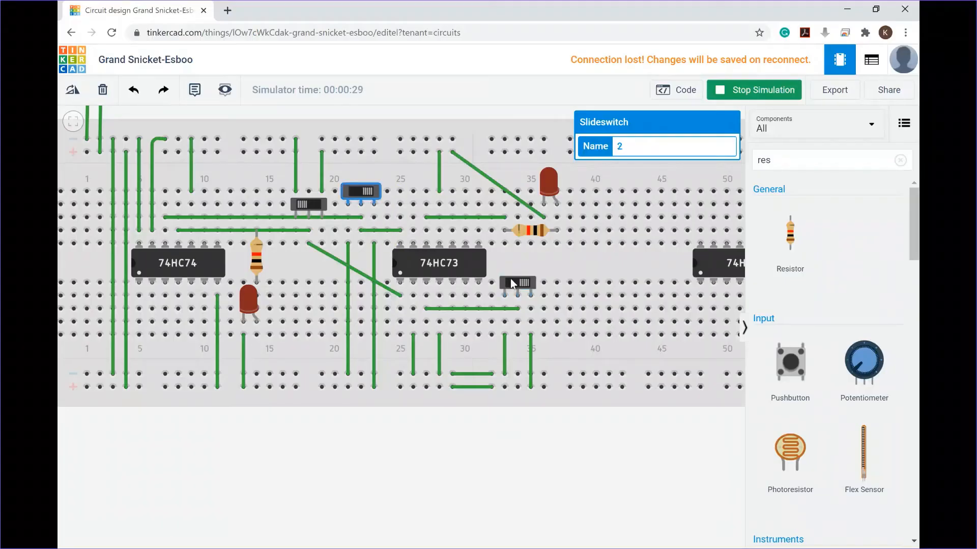
left_click(357, 192)
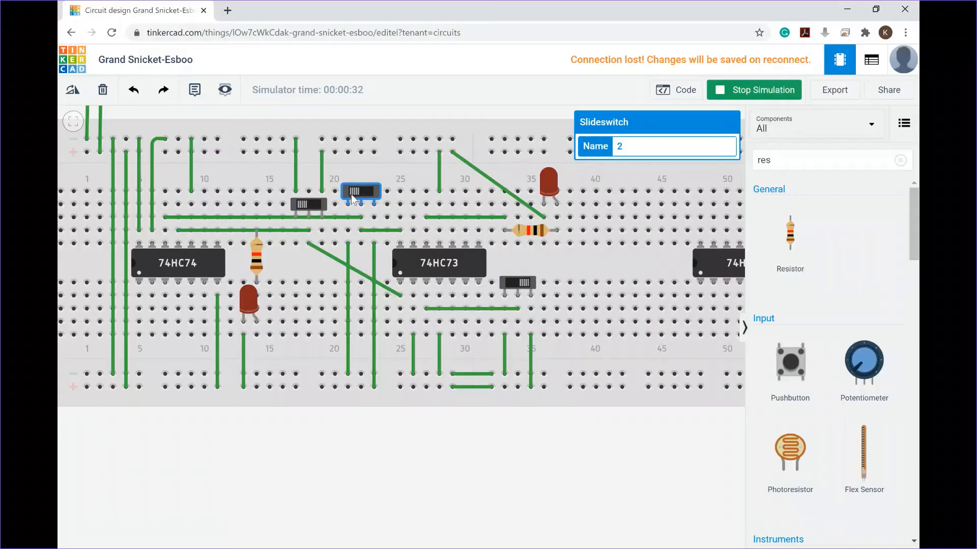
left_click(305, 207)
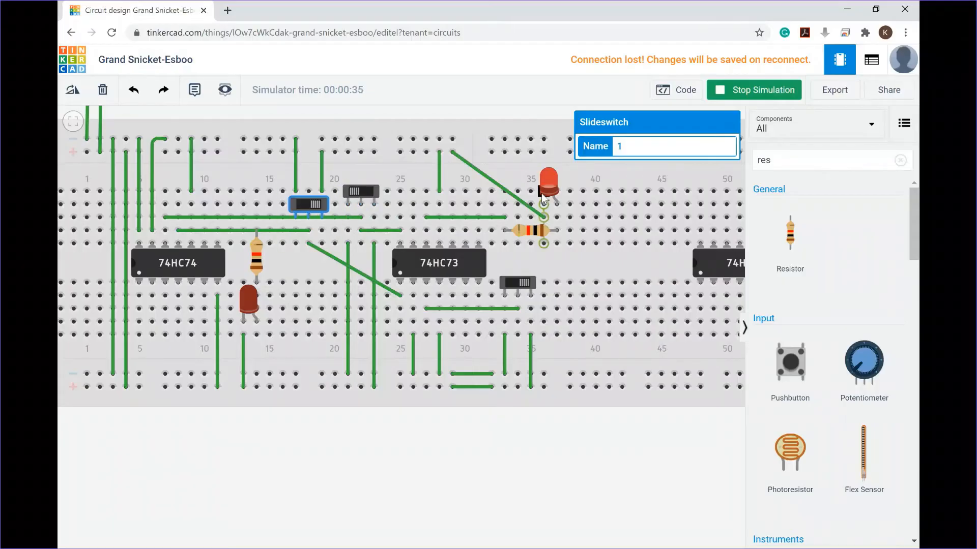
left_click(310, 207)
left_click(308, 205)
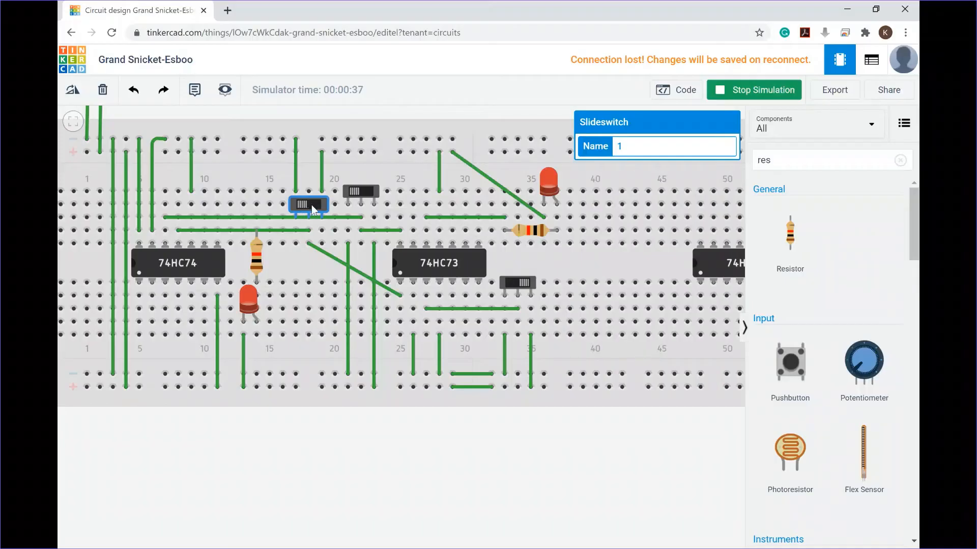
left_click(309, 206)
left_click(307, 205)
left_click(306, 206)
left_click(307, 205)
left_click(510, 285)
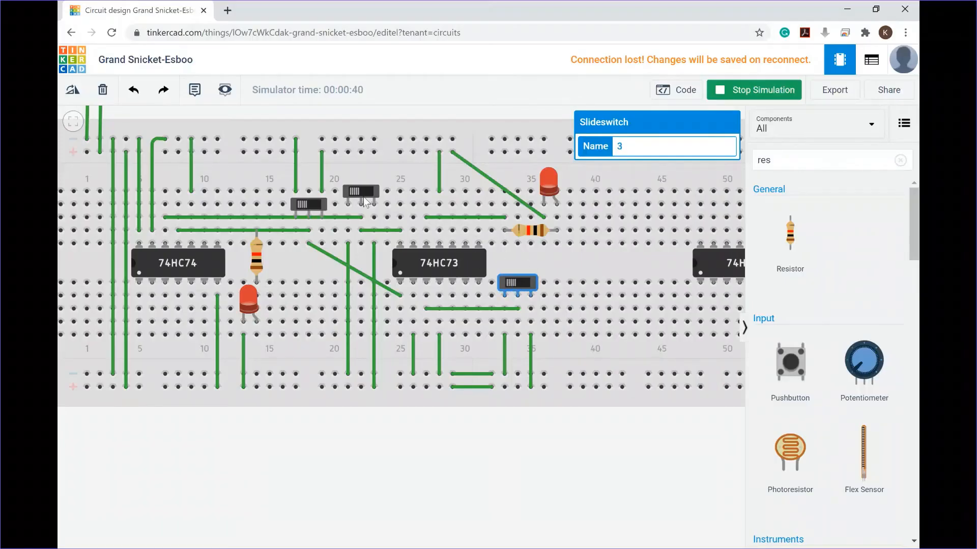
left_click(315, 203)
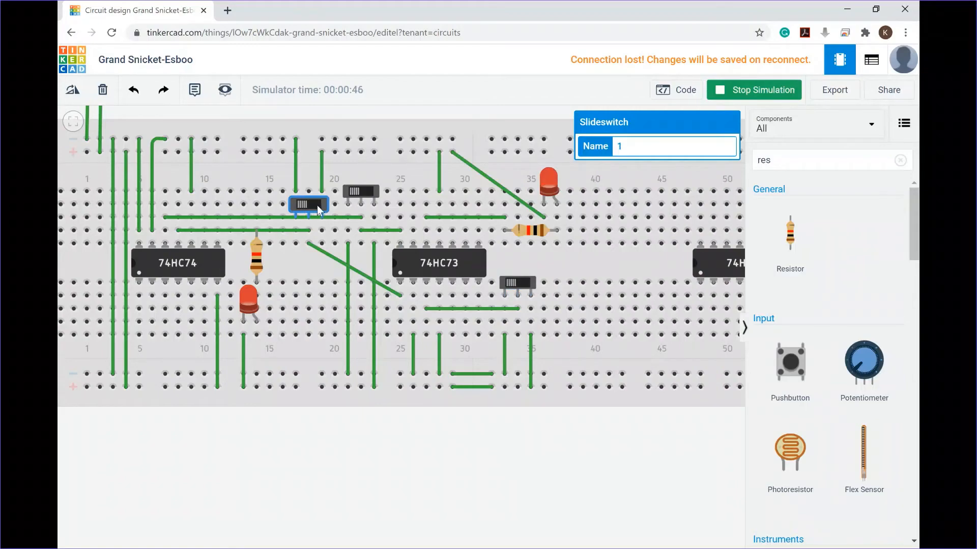
left_click(319, 206)
left_click(299, 209)
left_click(310, 206)
left_click(313, 206)
left_click(300, 208)
left_click(312, 207)
left_click(302, 206)
left_click(309, 206)
left_click(303, 212)
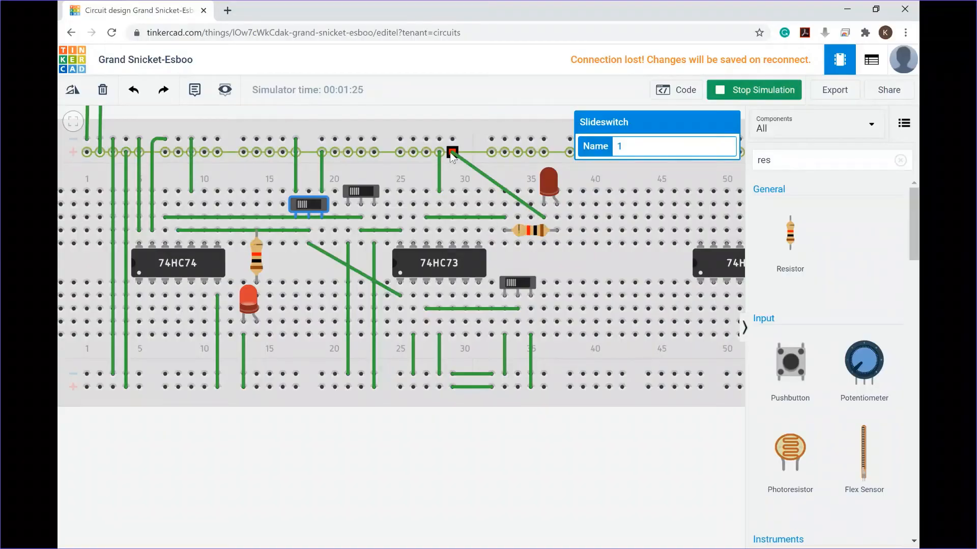
left_click(514, 282)
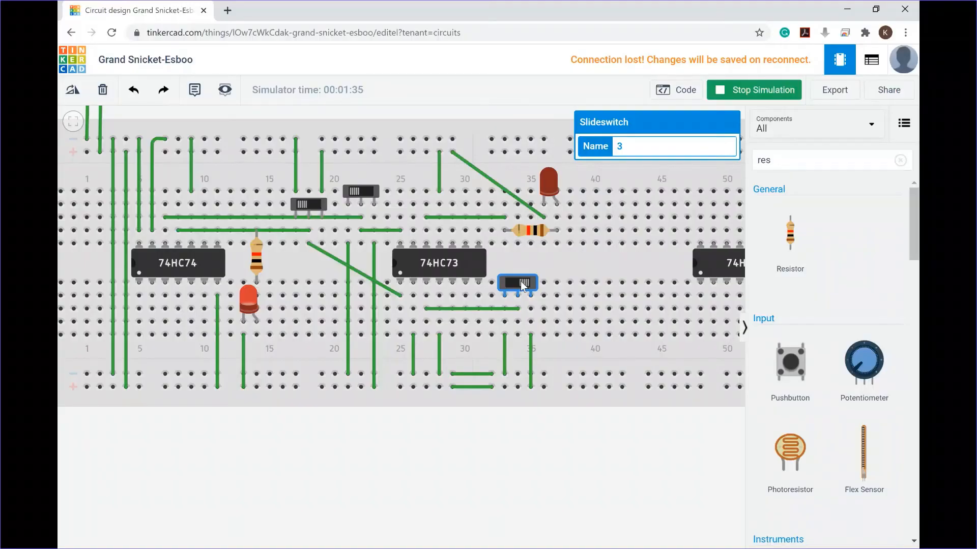
left_click(367, 194)
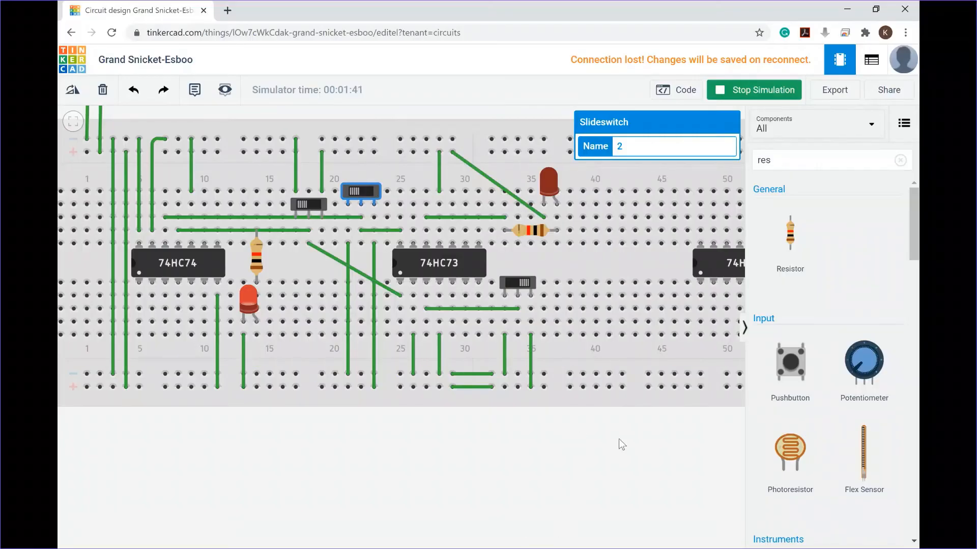
Step: Move the 74HC75 chip left so it sits just right of the 74HC73 on the breadboard
left_click_drag(619, 441, 416, 455)
left_click(529, 270)
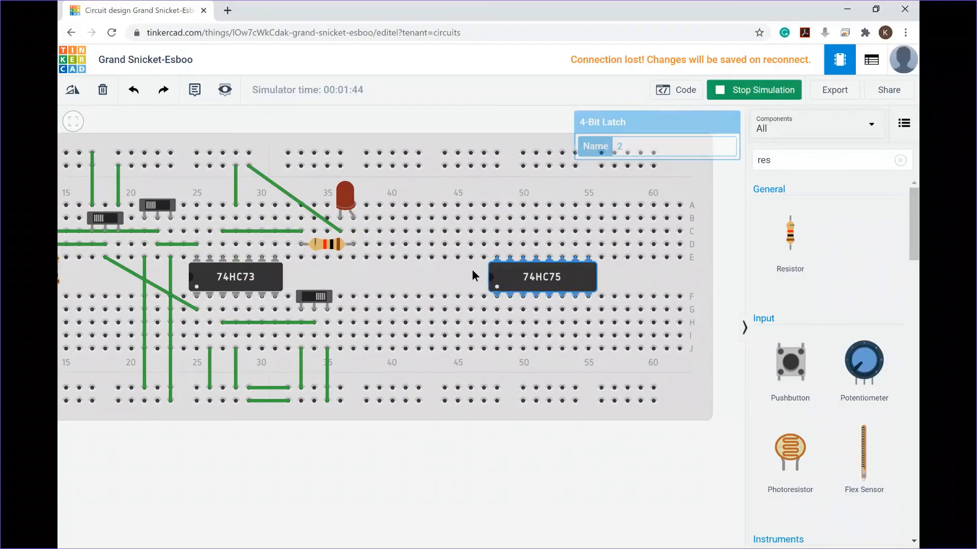
left_click(434, 271)
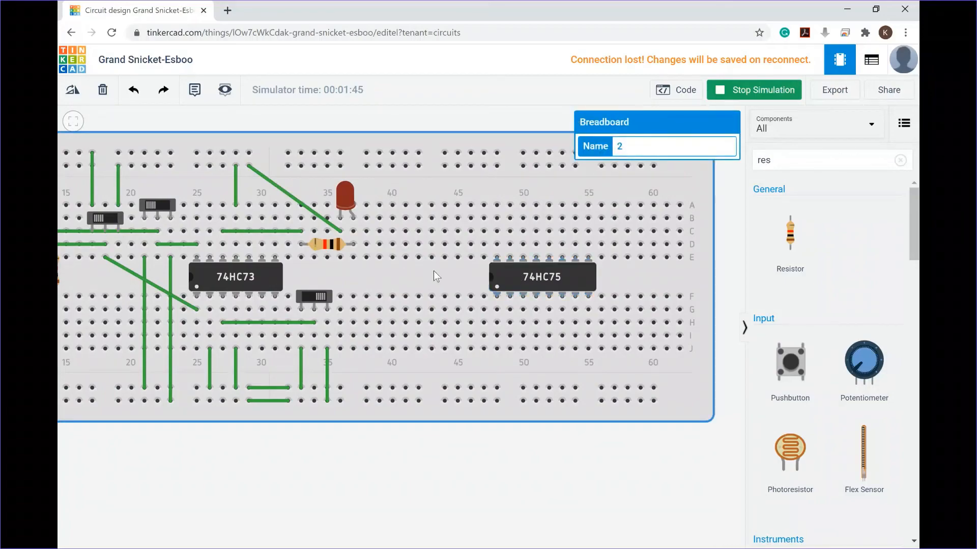
left_click(514, 279)
left_click_drag(513, 280, 400, 275)
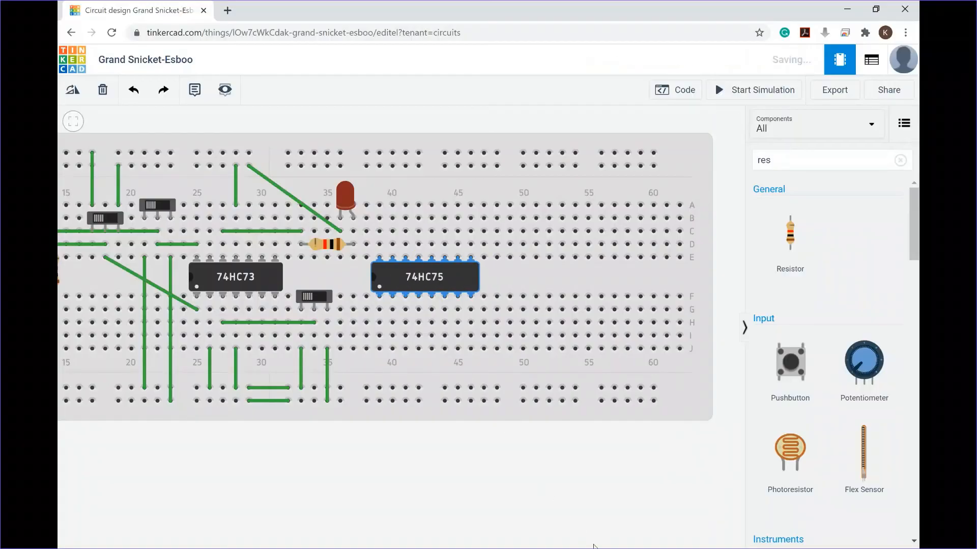
Step: Check the 74HC75 pinout in Lab Handbook.pdf, then wire the chip's pin 5 (VCC) to the bottom rail
key("alt+Tab")
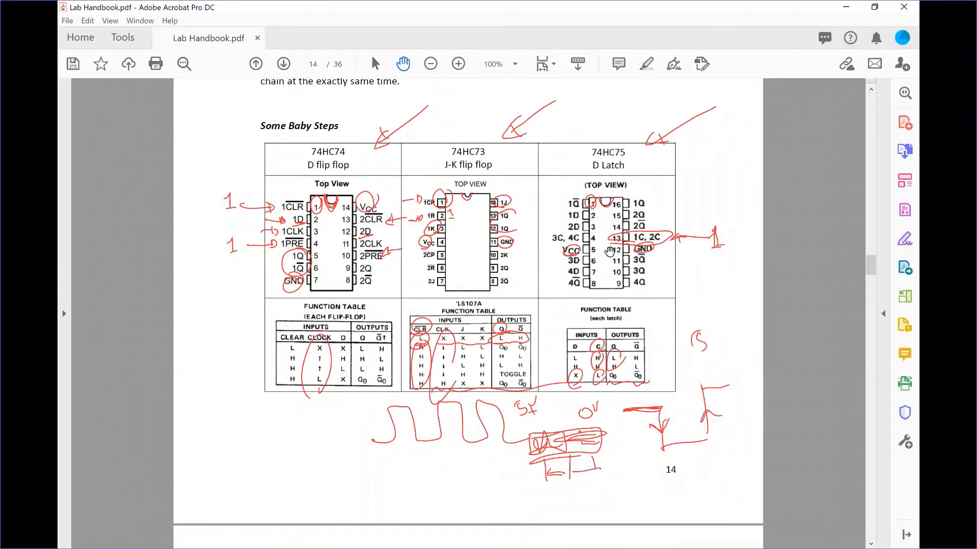
left_click(847, 6)
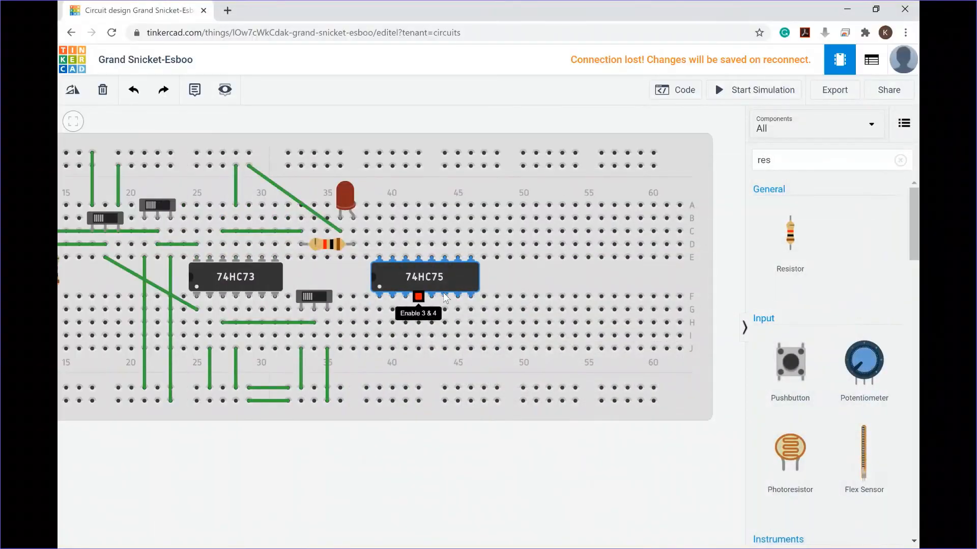
left_click(432, 296)
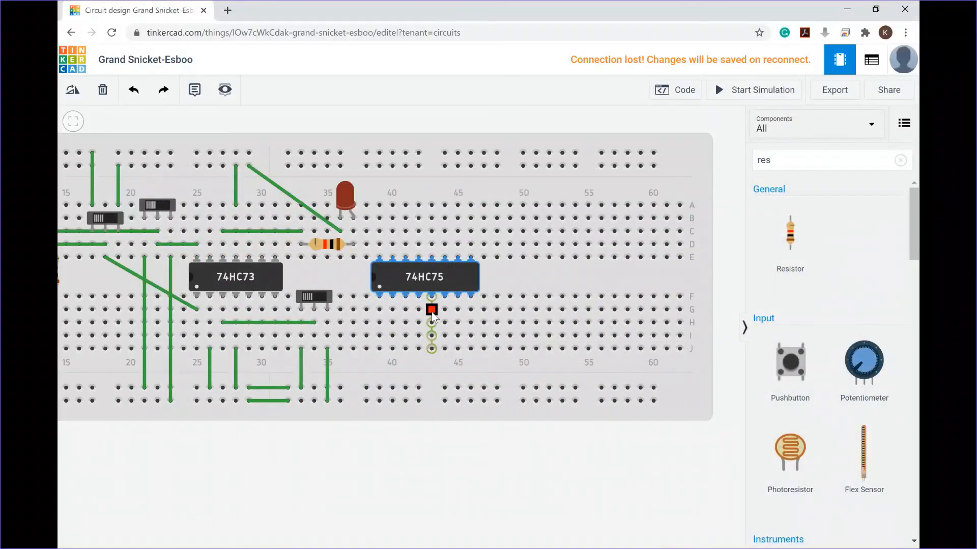
left_click(432, 349)
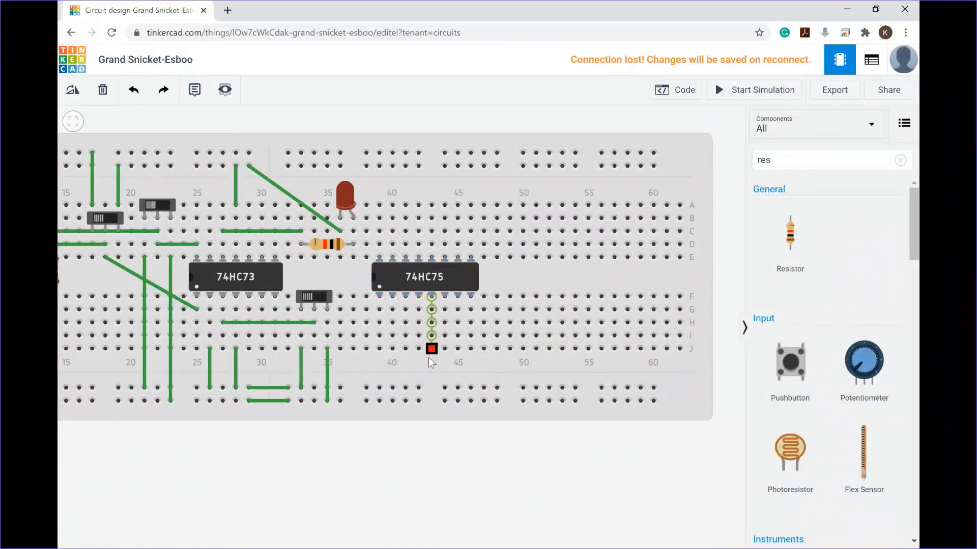
left_click(418, 389)
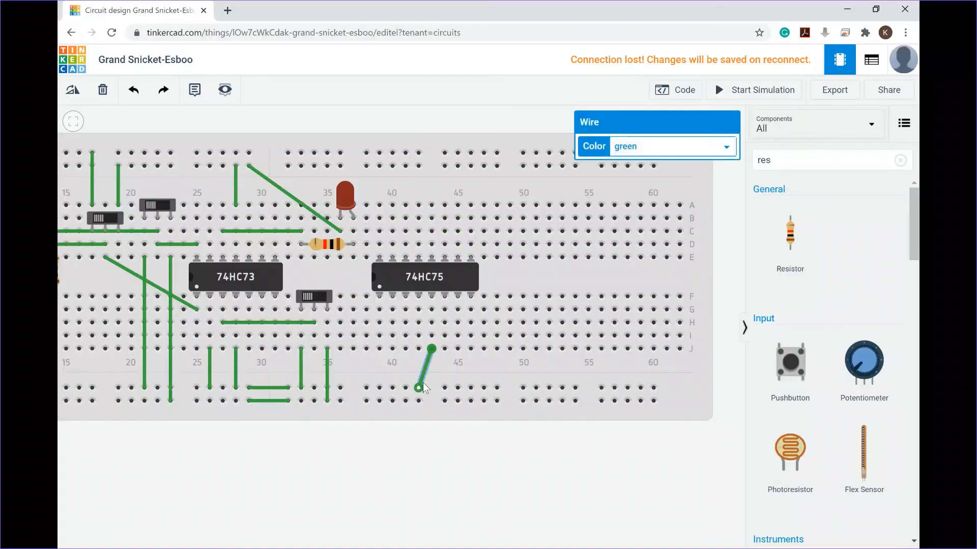
Step: Wire the 74HC75's pin 12 (GND) to the top rail
scroll(431, 262, "down", 2)
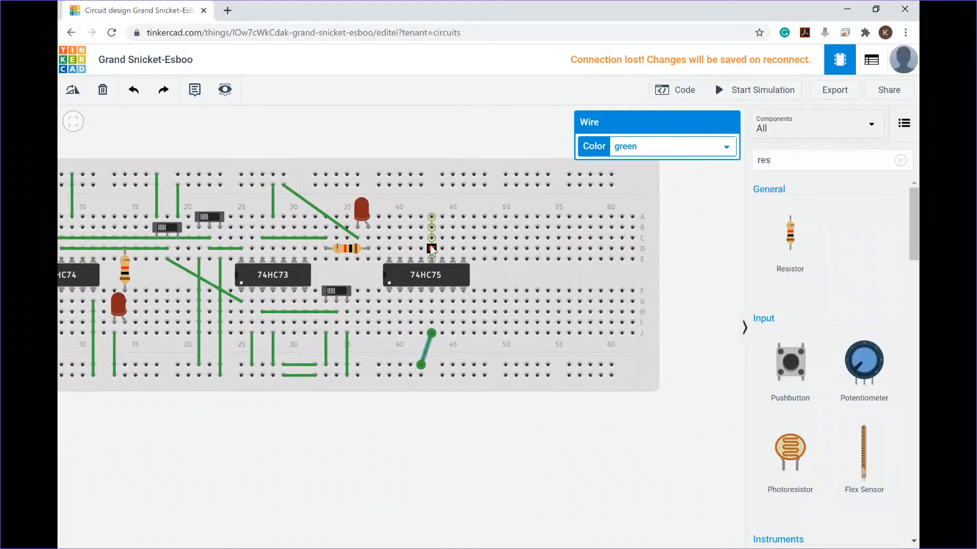
left_click(431, 217)
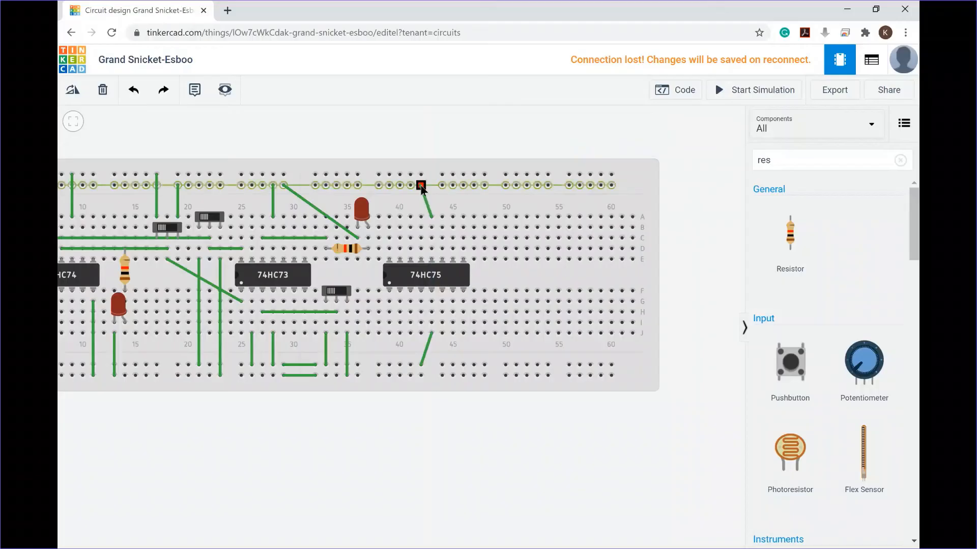
left_click(421, 186)
Step: Add two short jumper wires along the top rails between about columns 27 and 32
left_click(261, 185)
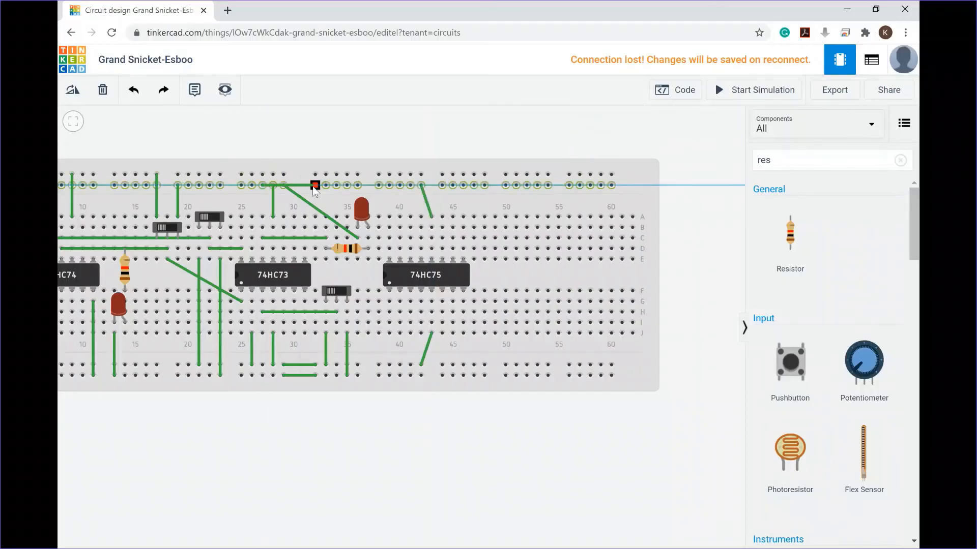
left_click(316, 185)
left_click(315, 174)
left_click(283, 175)
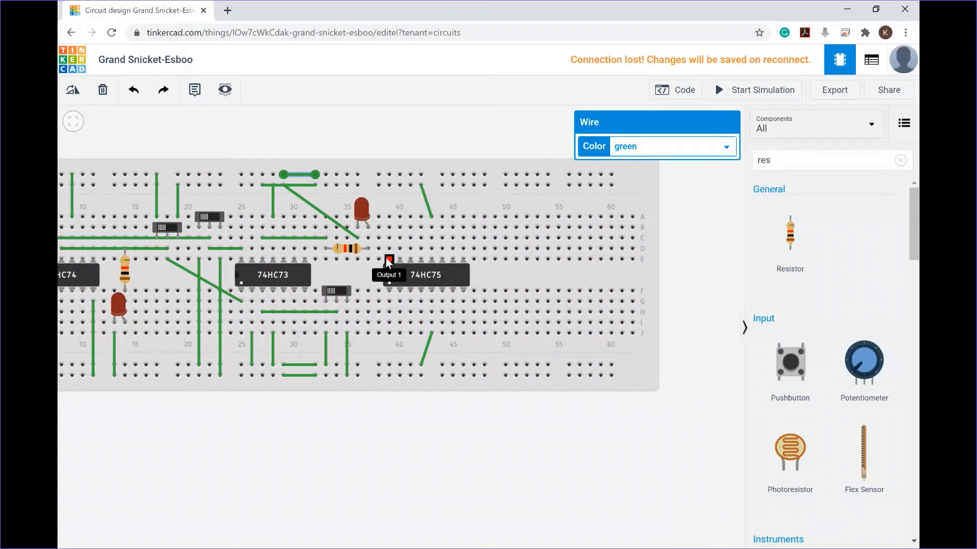
Step: Add a resistor, rotate it horizontal, and place it in row D right of the 74HC75
left_click_drag(787, 242, 498, 249)
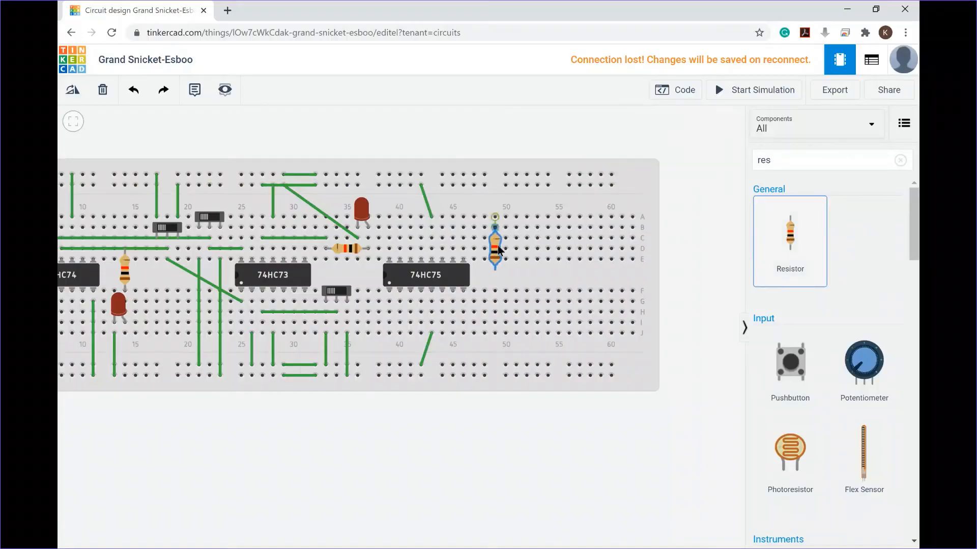
left_click(80, 93)
left_click(79, 93)
left_click(79, 93)
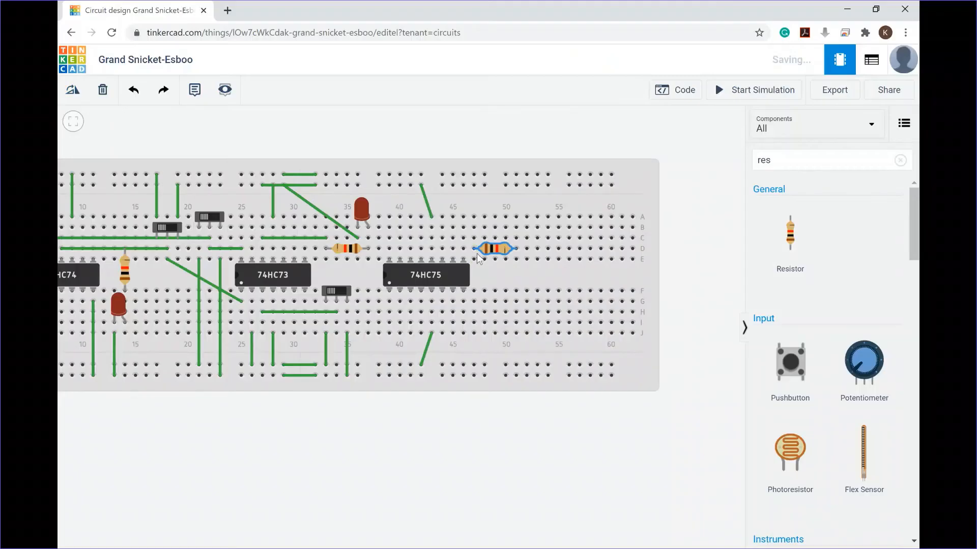
Step: Search the components for an LED and place it in row A above the new resistor's right end
left_click(755, 159)
left_click(694, 152)
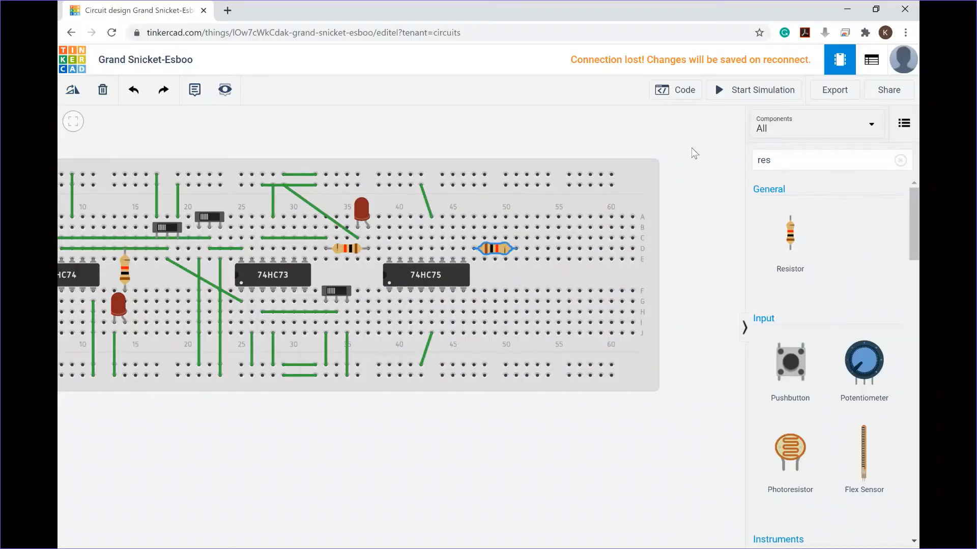
left_click(796, 160)
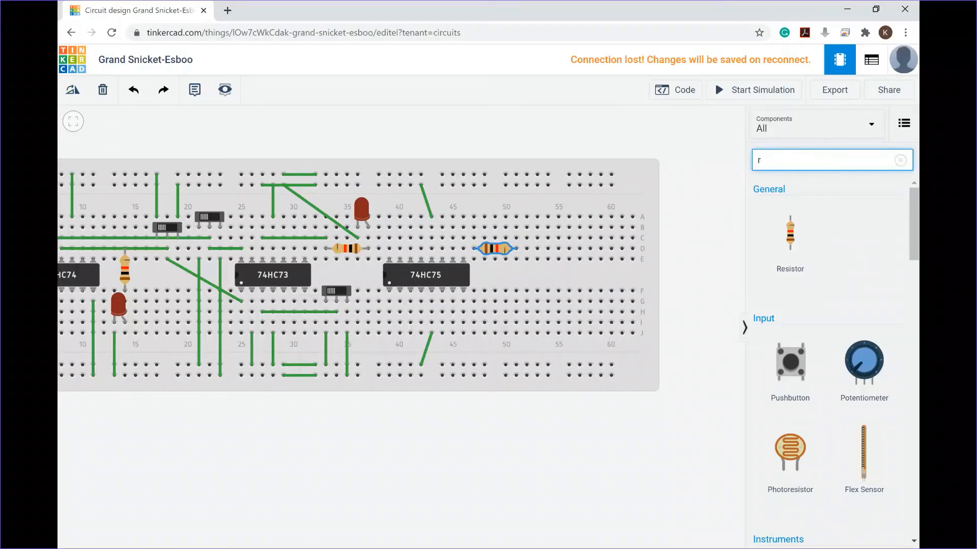
key("BackSpace")
type("led")
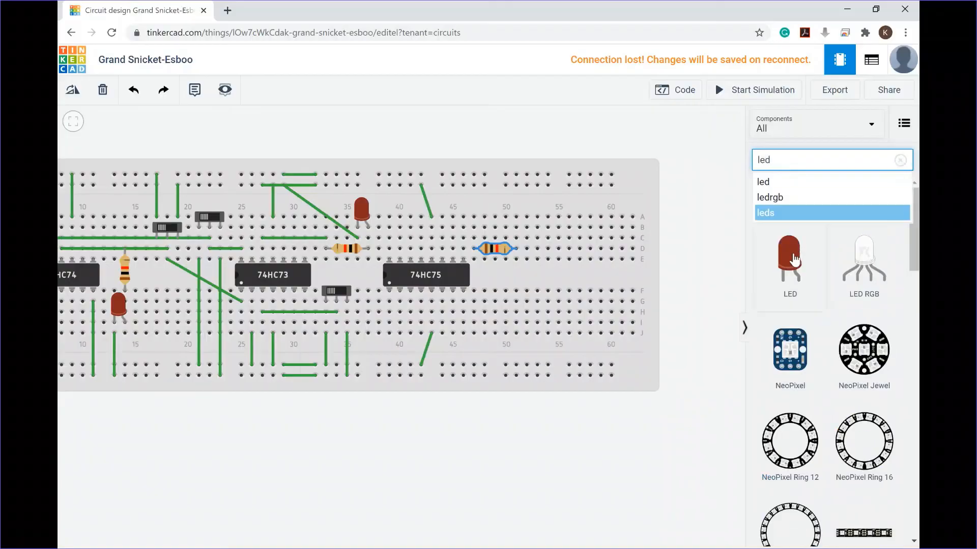
left_click_drag(795, 260, 511, 222)
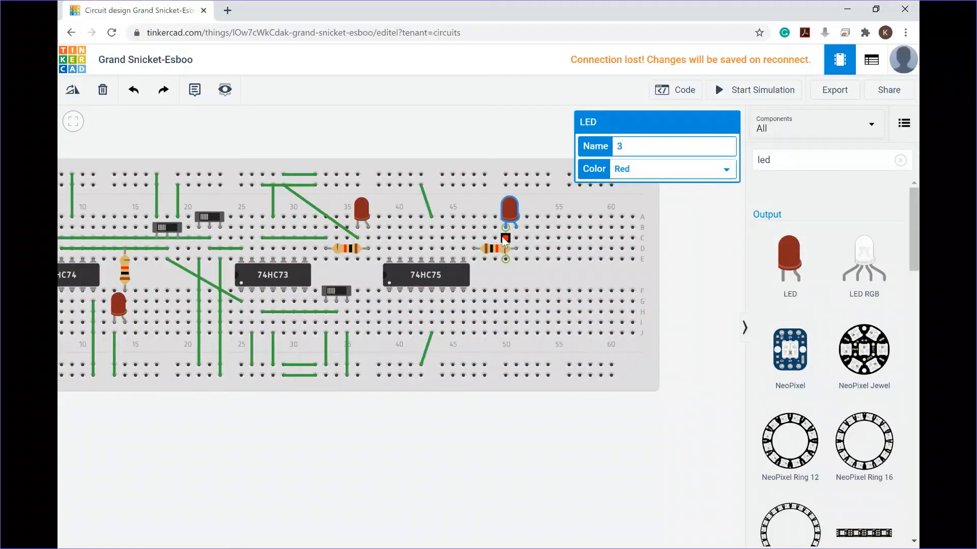
Step: Wire the new LED's leg to the top rail and the 74HC75's pin 16 output to the resistor's left end
left_click(505, 238)
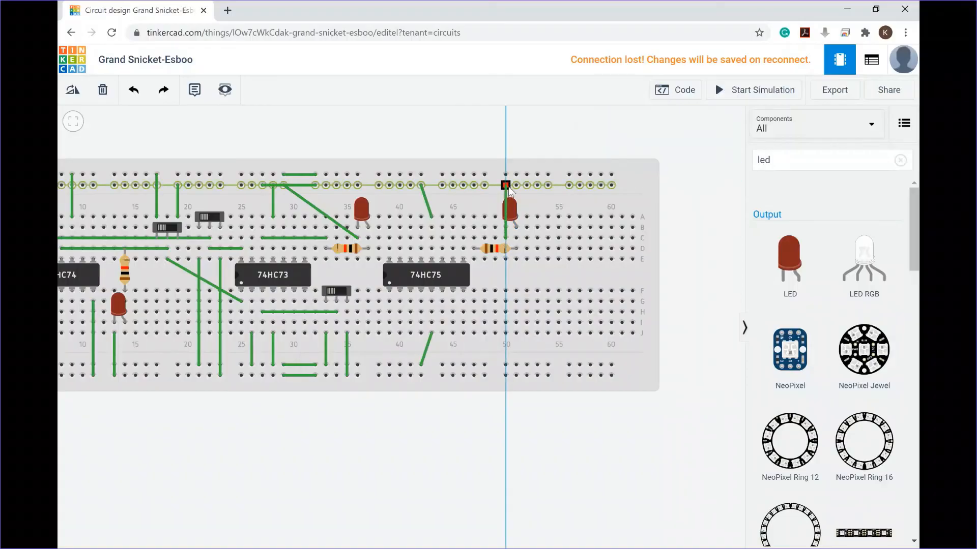
left_click(505, 184)
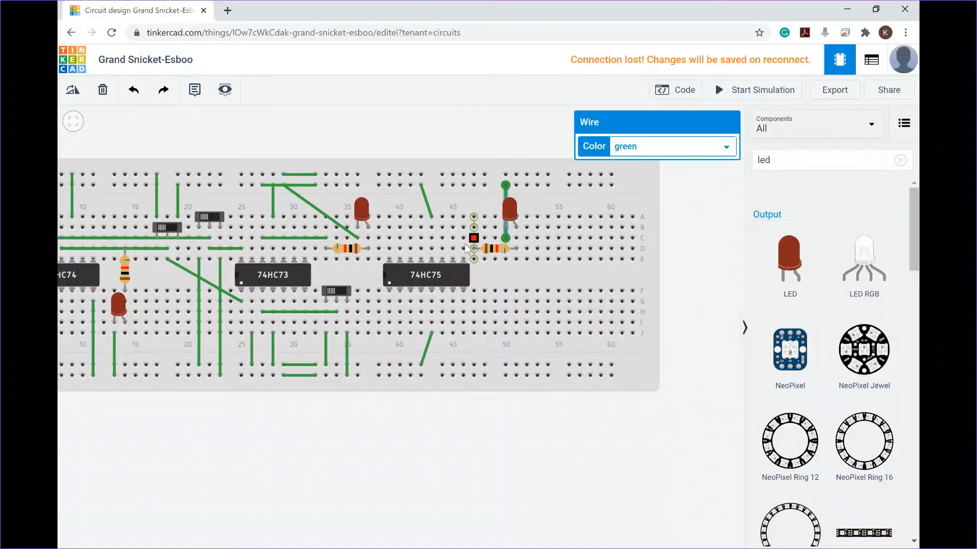
left_click(390, 238)
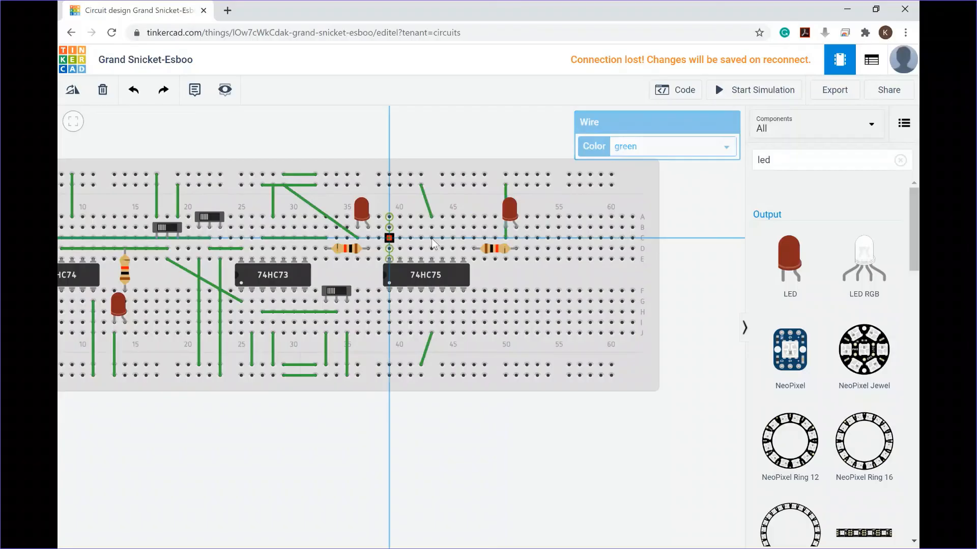
left_click(474, 238)
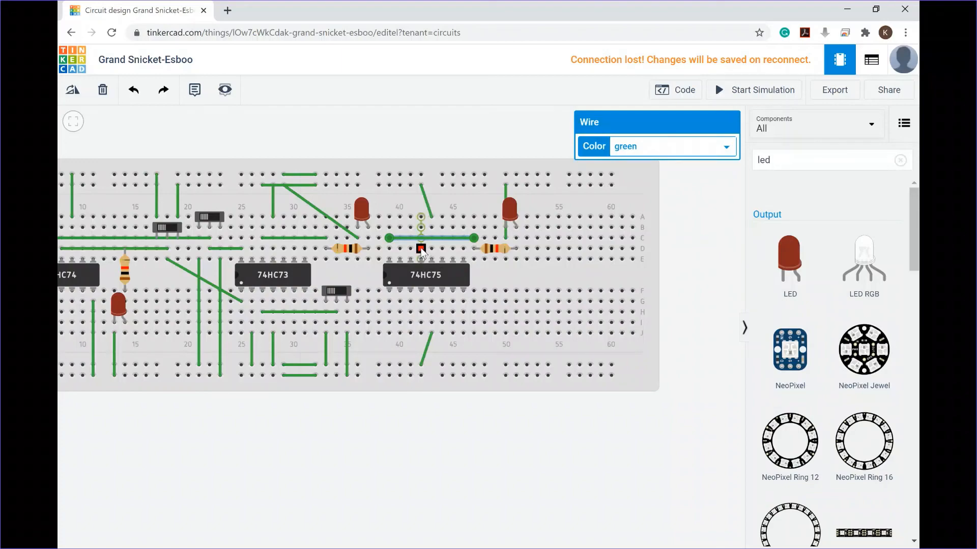
Step: Wire the 74HC75's pin 13 enable to the upper row of the top rail
left_click(421, 249)
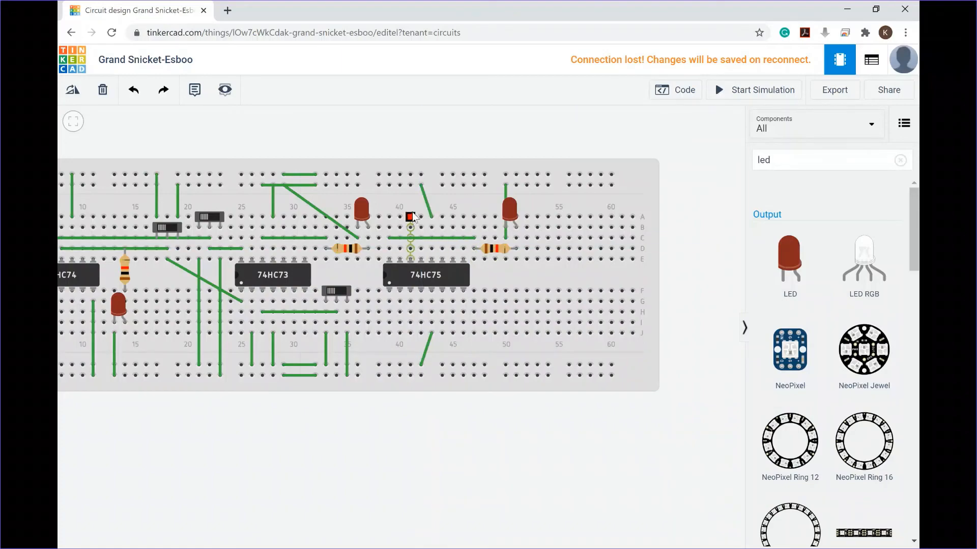
left_click(411, 174)
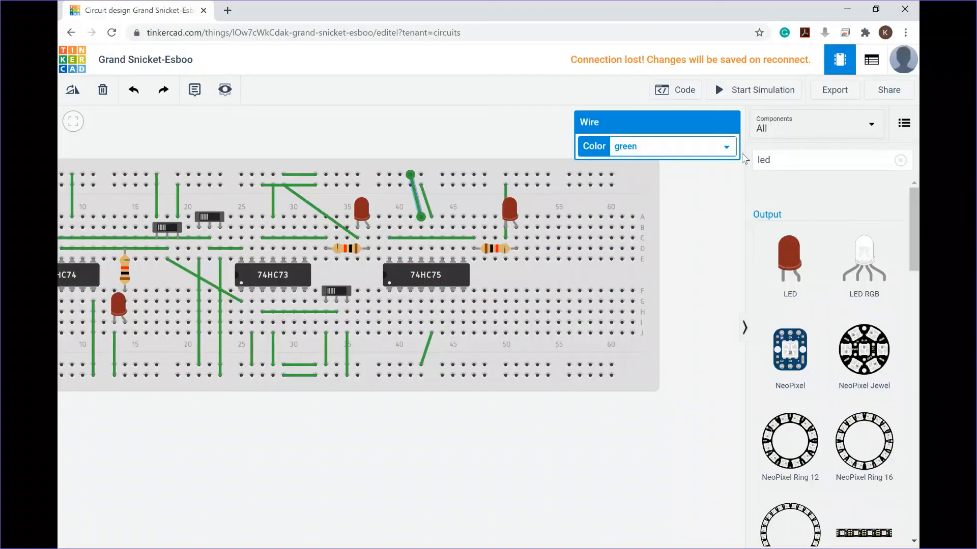
Step: Search the components for a slideswitch and place it in row G to the right of the 74HC75
left_click(793, 161)
type("swit")
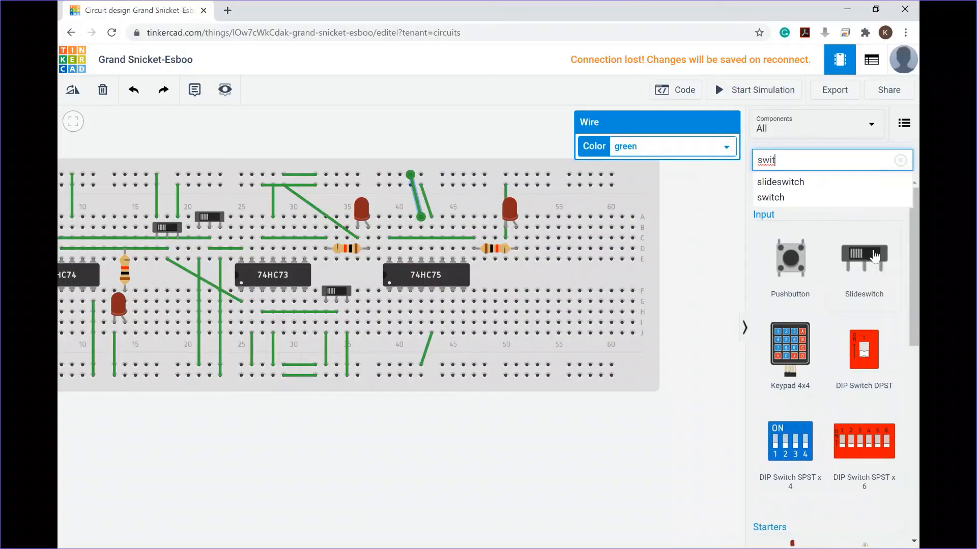
left_click_drag(870, 253, 493, 310)
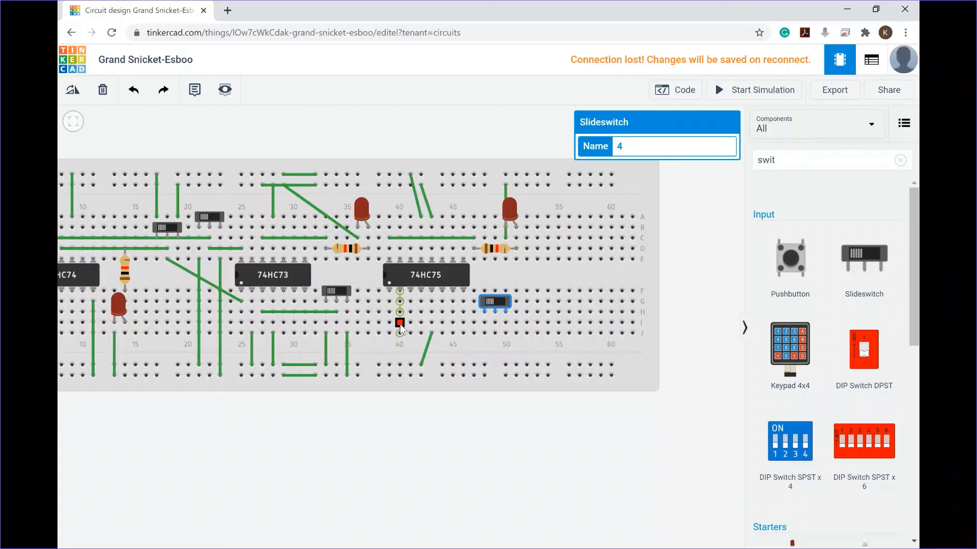
Step: Wire the 74HC75's column 40 pin to the new switch's middle leg, and the switch's outer legs to the two bottom rail rows
left_click(400, 324)
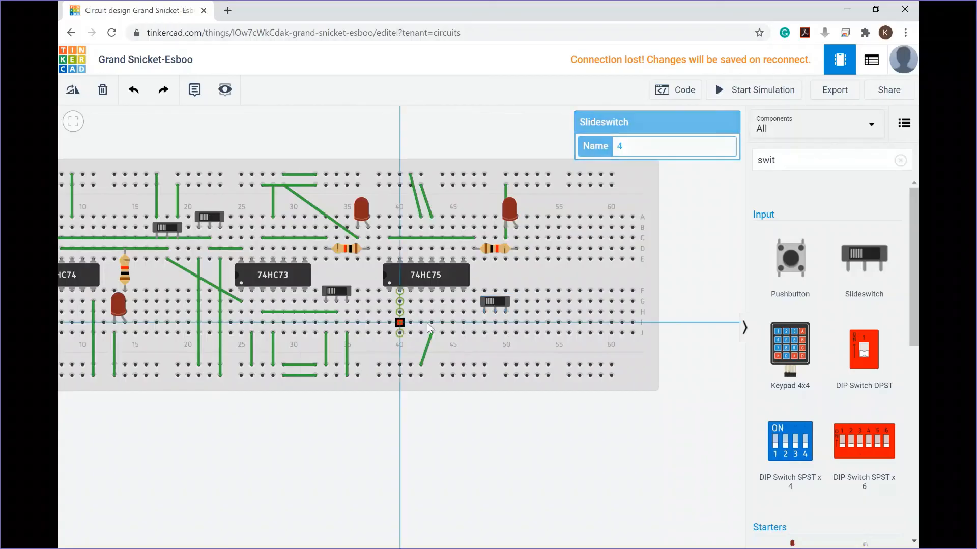
left_click(494, 324)
left_click(484, 334)
left_click(484, 366)
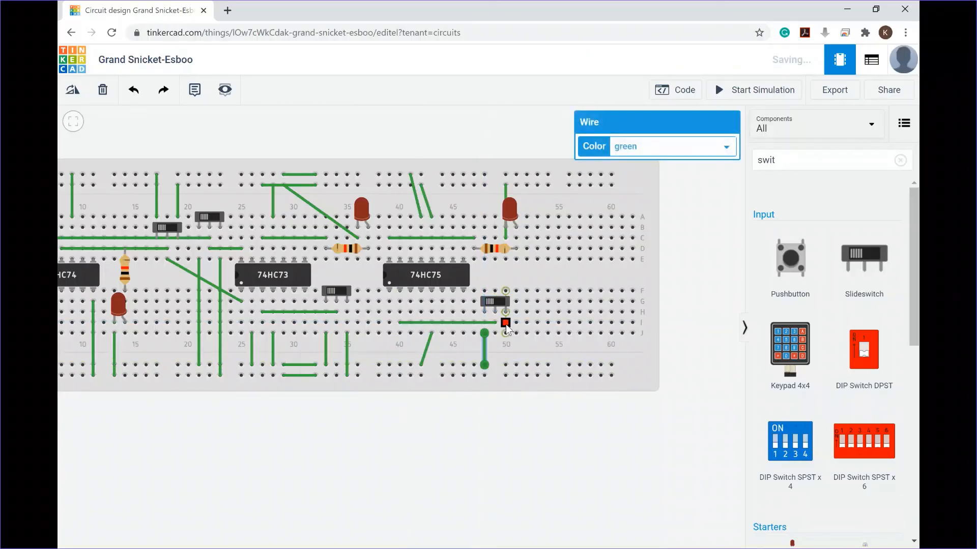
left_click(505, 324)
left_click(505, 375)
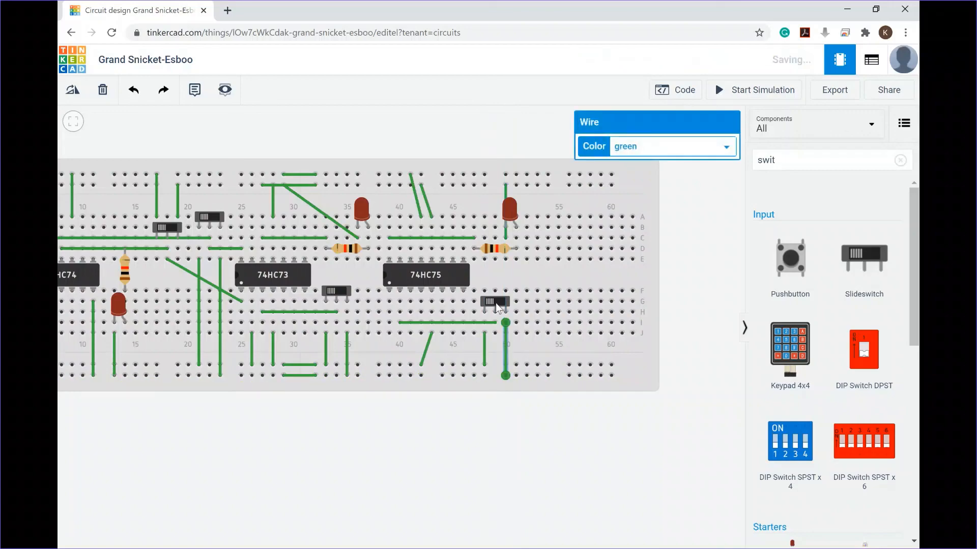
Step: Start the simulation and toggle the new slideswitch repeatedly to test the 74HC75 latch output LED
left_click(496, 305)
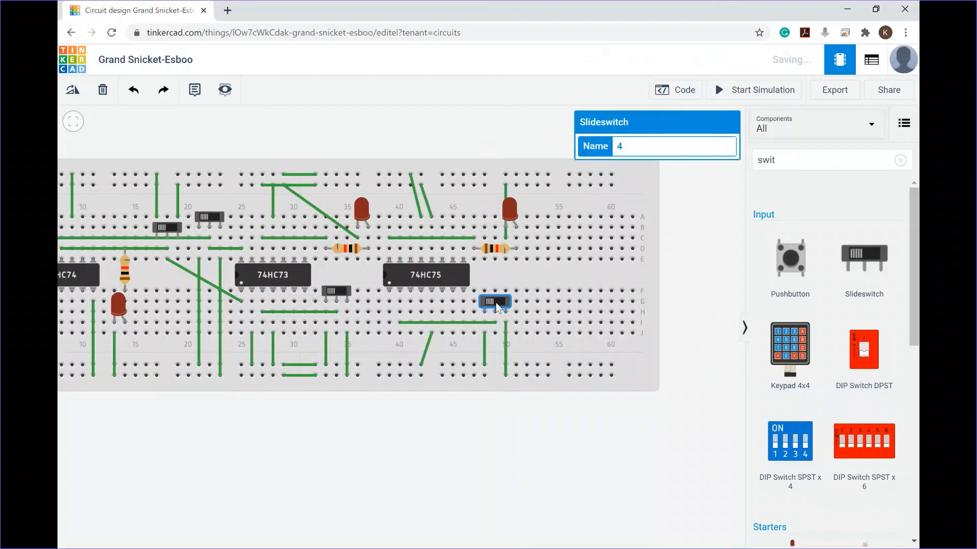
left_click(733, 92)
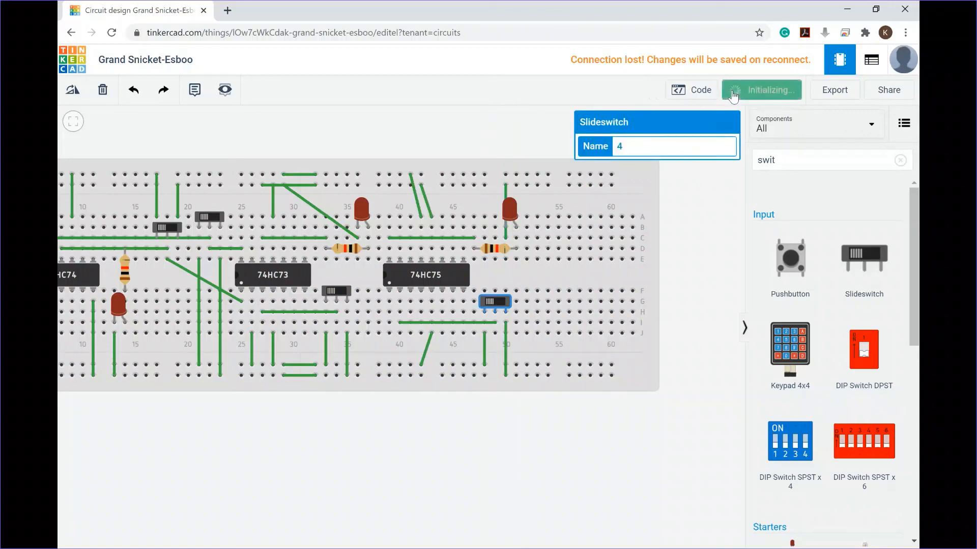
left_click(499, 303)
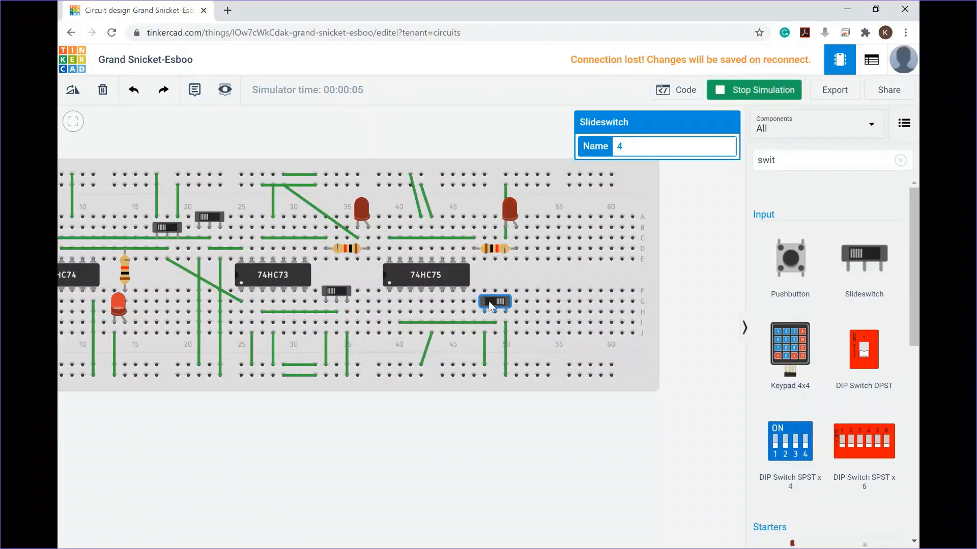
left_click(491, 302)
left_click(492, 303)
left_click(492, 303)
left_click(492, 304)
left_click(491, 304)
left_click(501, 302)
left_click(489, 304)
left_click(499, 303)
left_click(490, 303)
left_click(491, 303)
Step: Delete the 74HC75's enable wire and redraw it from row A of its column to the top rail's upper row
scroll(432, 240, "down", 2)
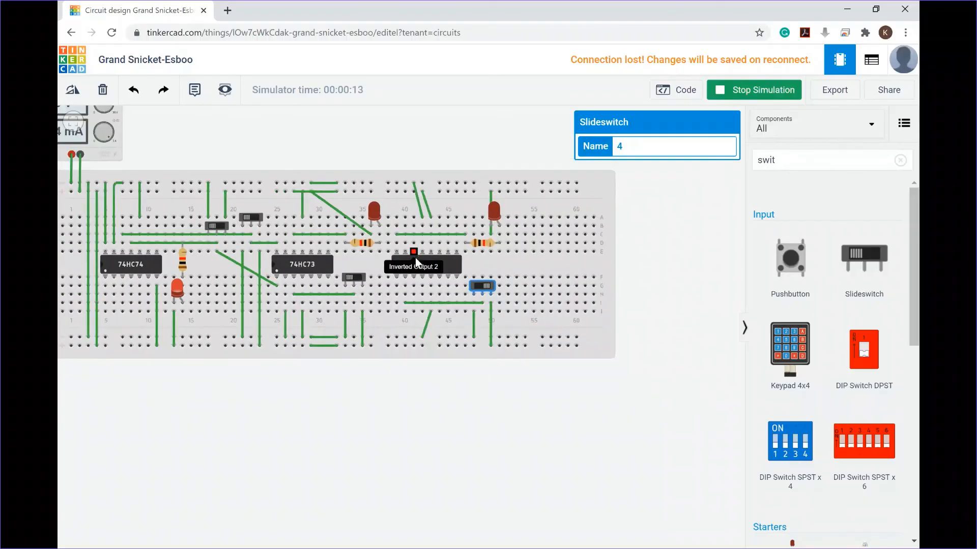
scroll(420, 251, "up", 2)
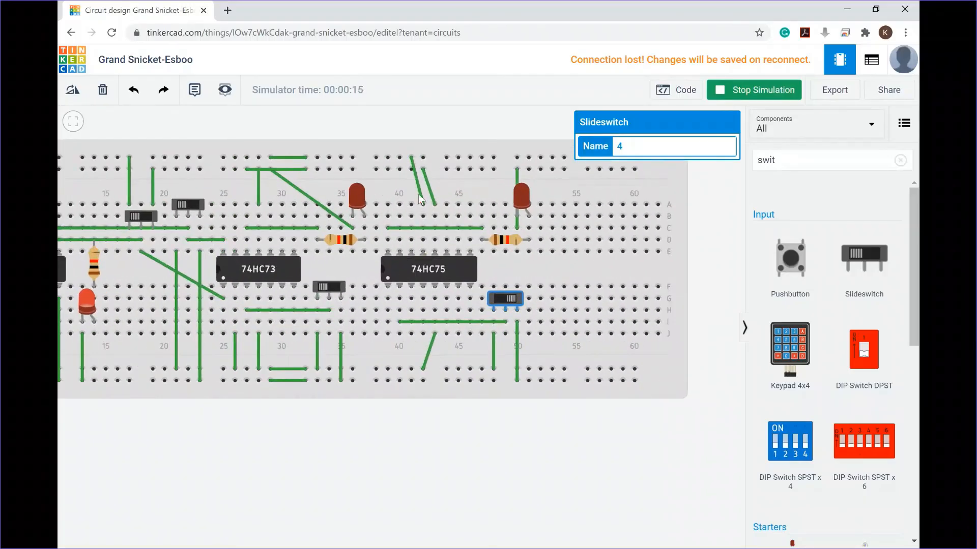
left_click(418, 191)
left_click(419, 187)
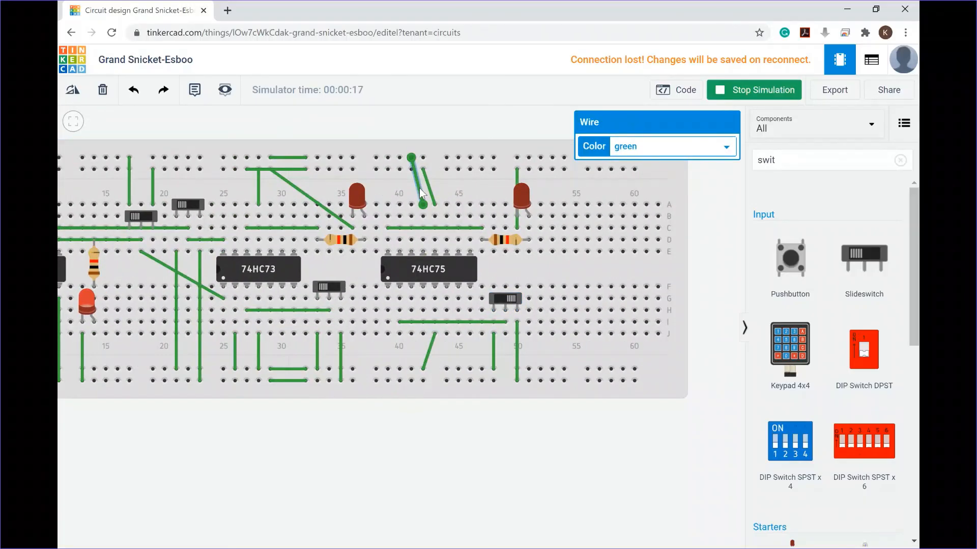
key("Delete")
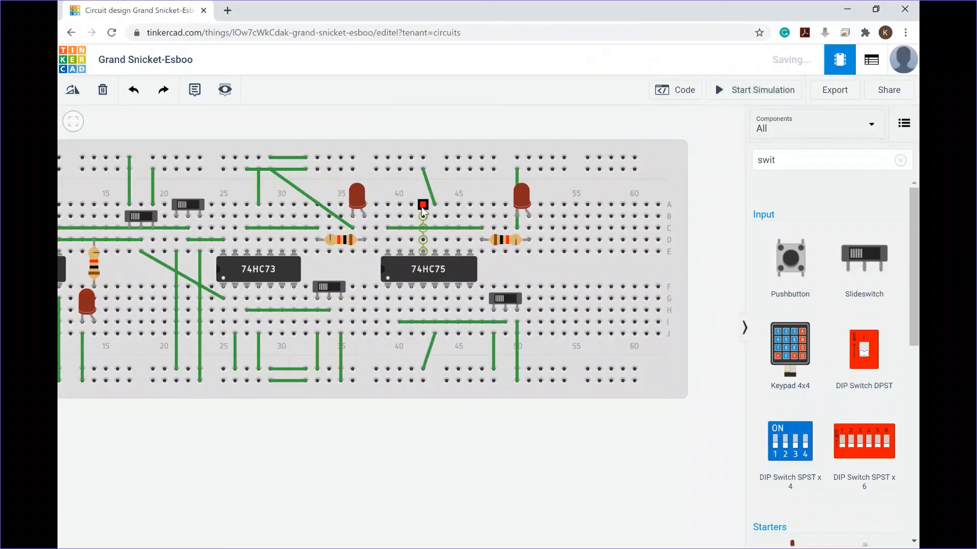
left_click(422, 205)
left_click(410, 168)
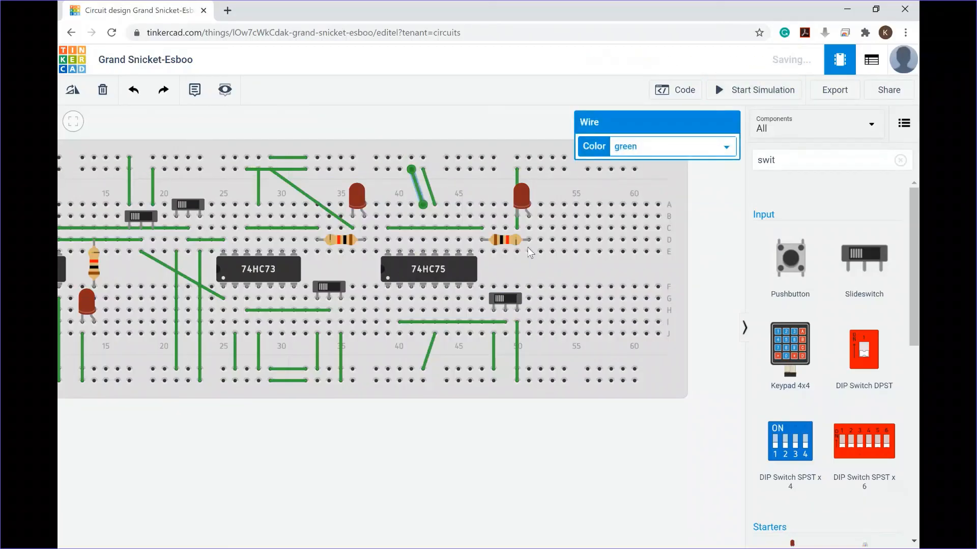
left_click(541, 239)
key("Escape")
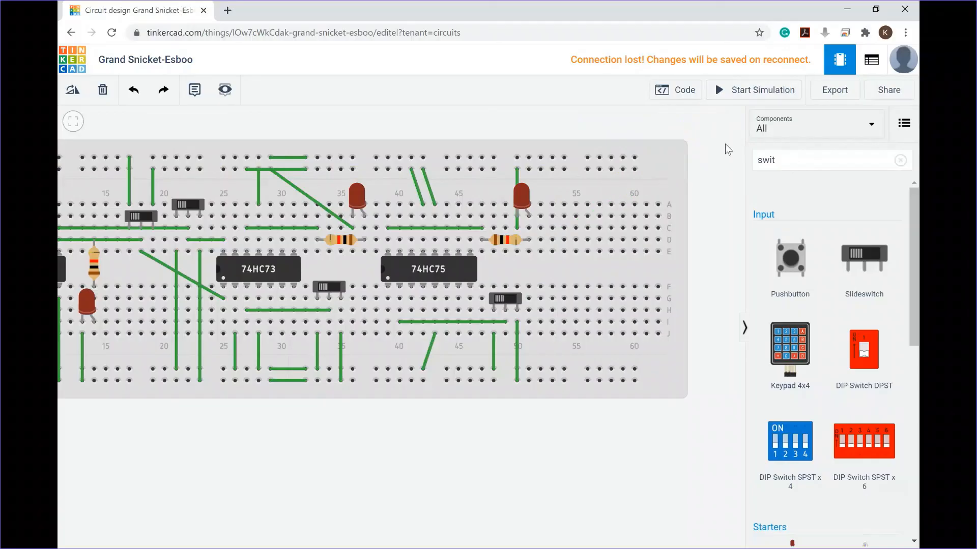
Step: Run the simulation again, toggle the new slideswitch, and stop the simulation
left_click(732, 90)
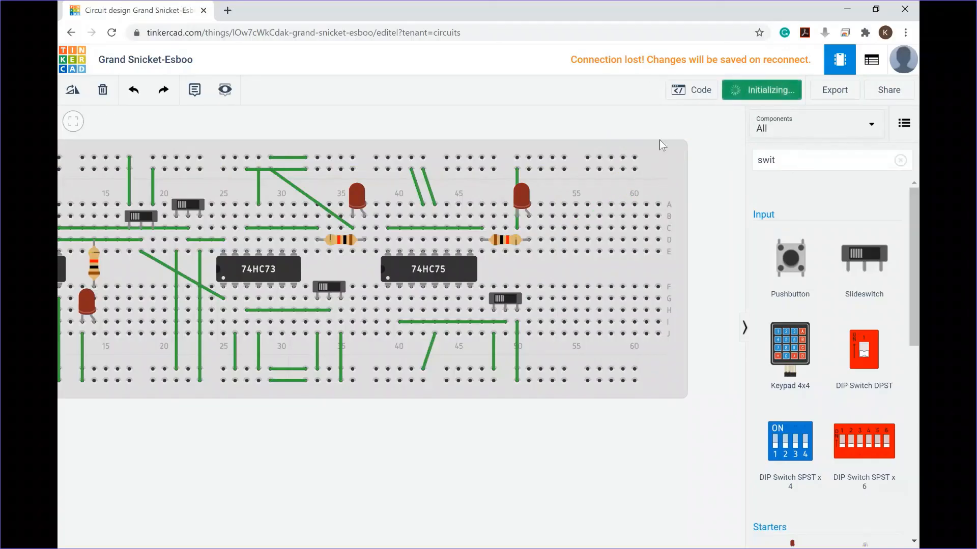
left_click(512, 299)
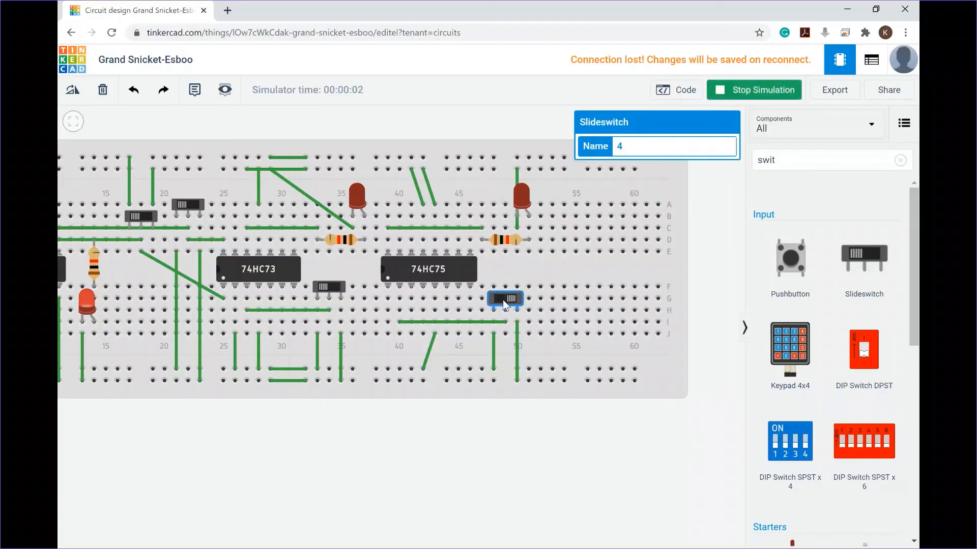
left_click(730, 96)
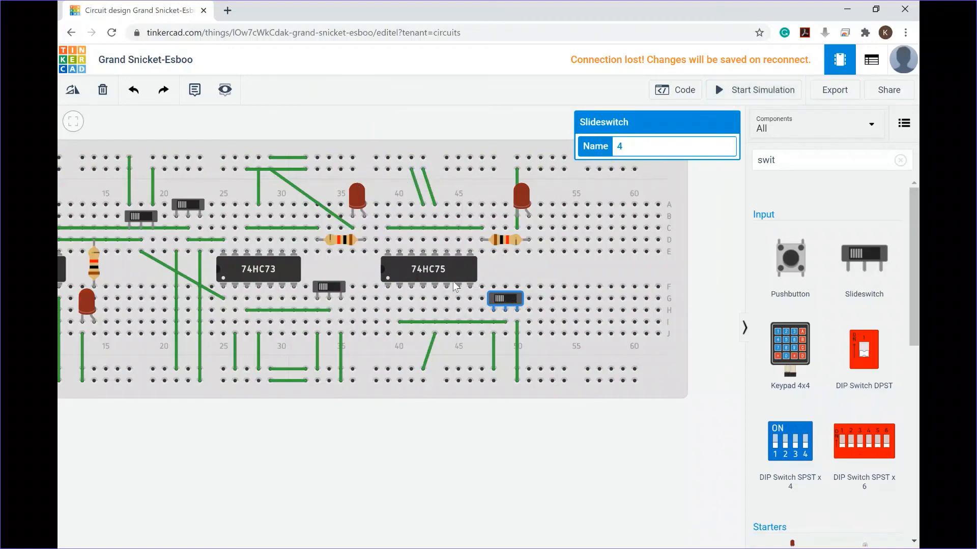
left_click(704, 455)
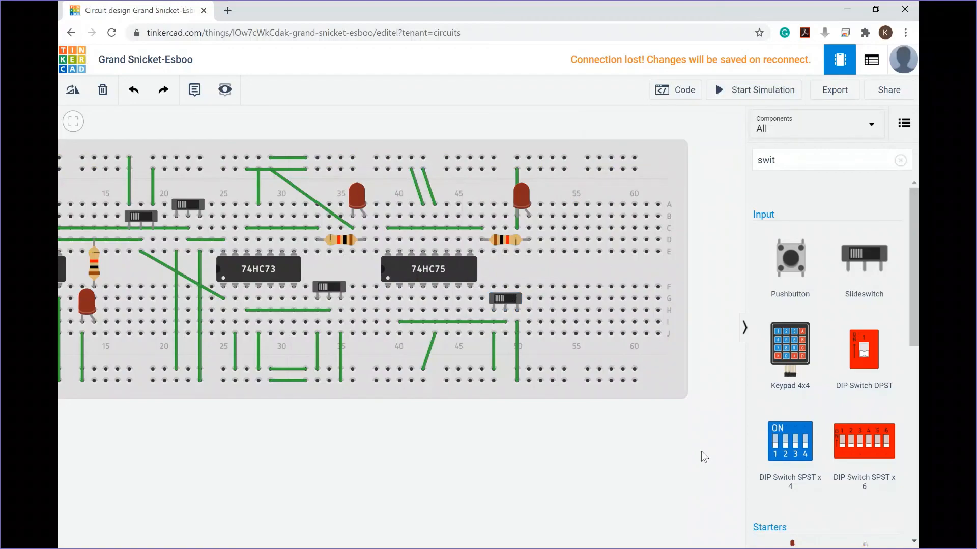
left_click_drag(343, 462, 505, 466)
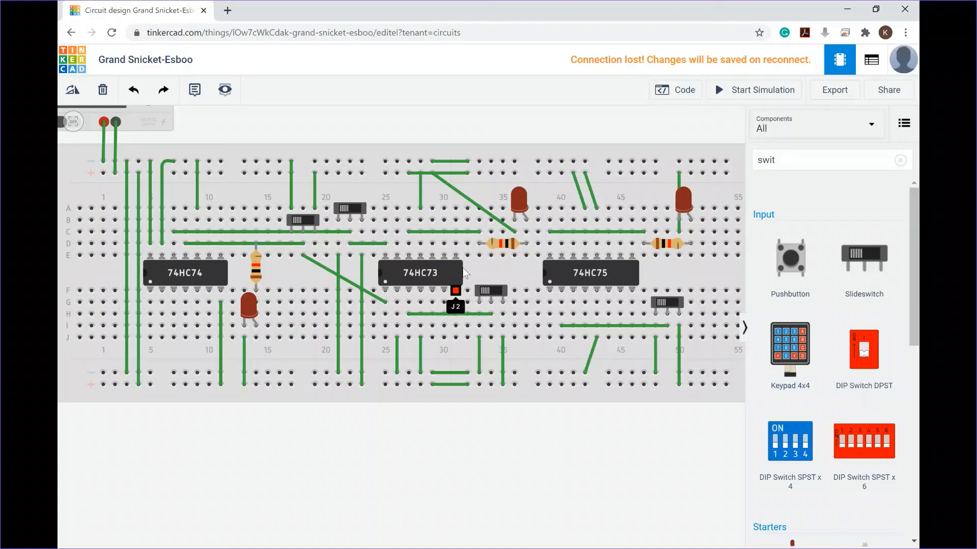
scroll(552, 305, "down", 1)
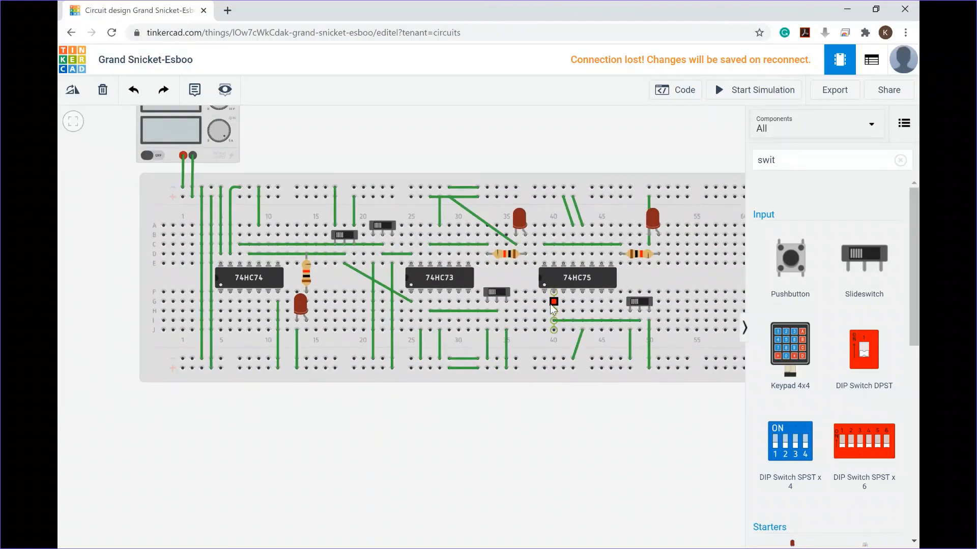